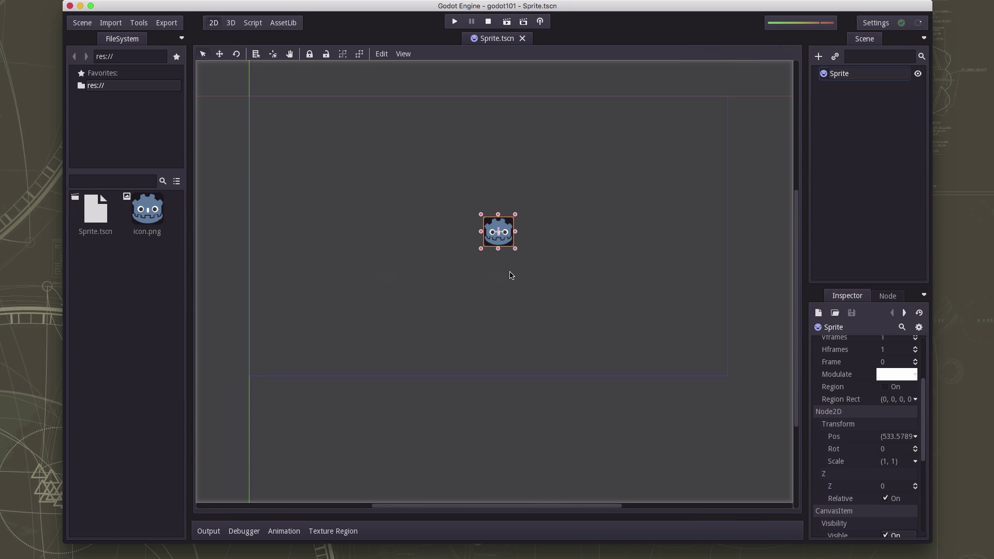
Run the Sprite scene in a game window, then close the window to stop debugging
left_click(508, 23)
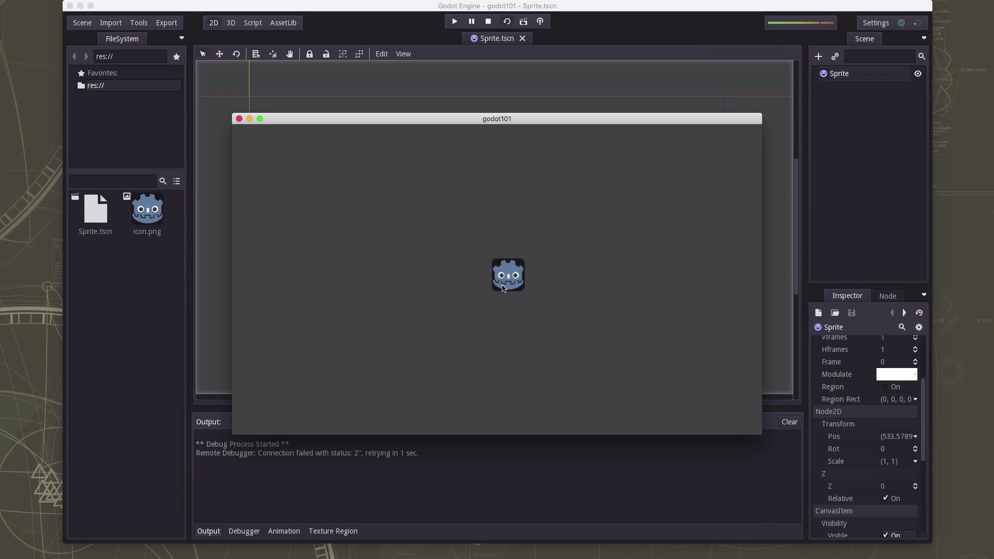
left_click(239, 119)
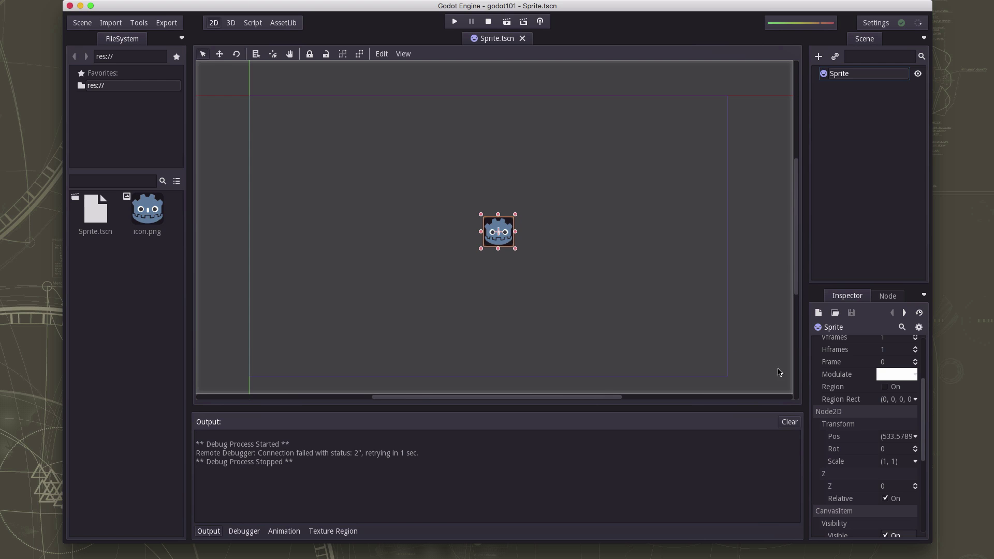
scroll(866, 389, "down", 2)
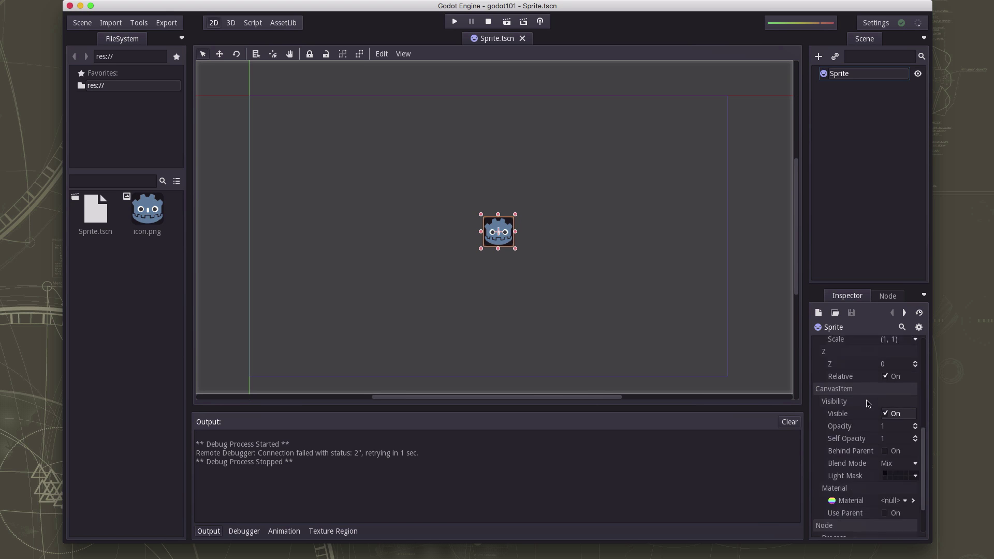
scroll(870, 411, "up", 4)
scroll(870, 412, "up", 3)
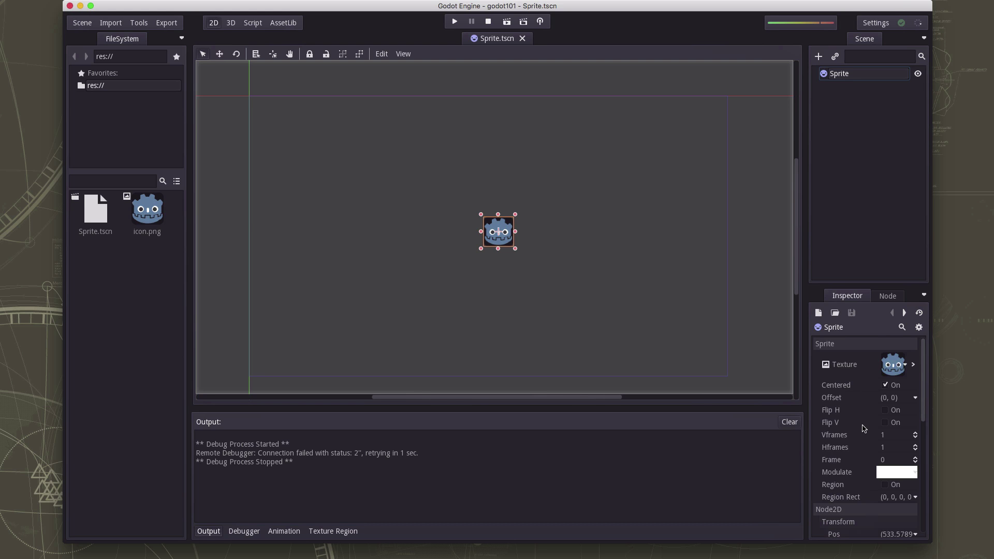
scroll(862, 427, "down", 2)
scroll(863, 428, "down", 3)
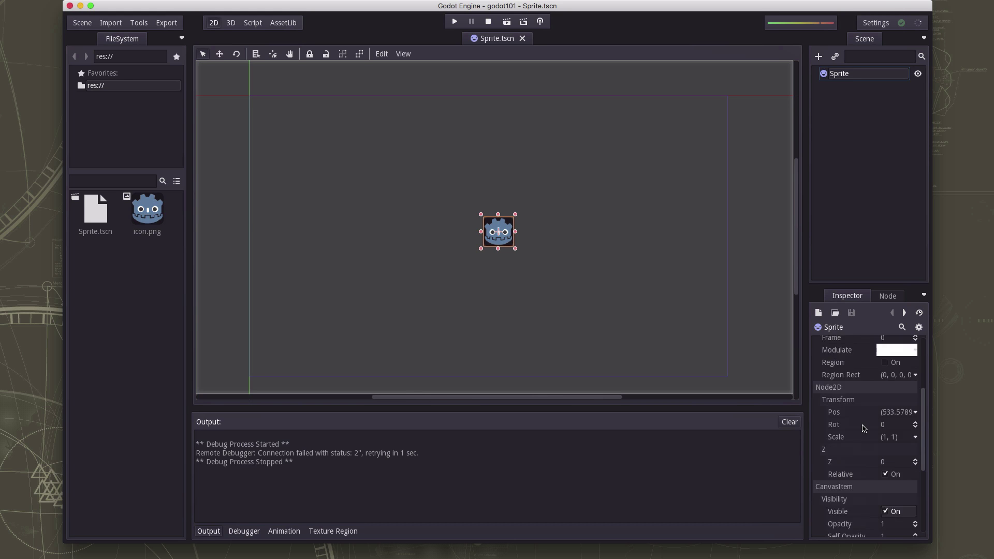
scroll(863, 428, "down", 3)
scroll(863, 427, "up", 2)
scroll(868, 458, "down", 2)
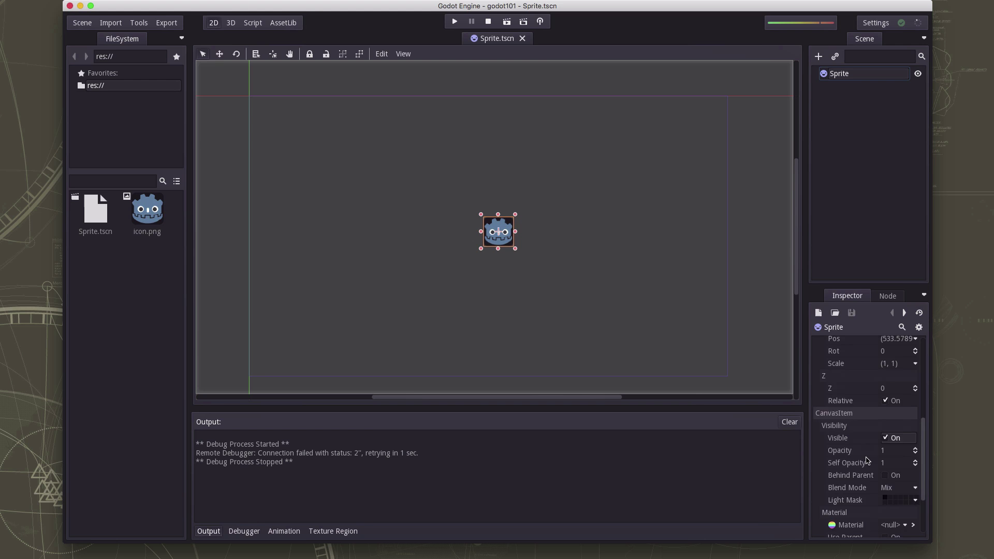
scroll(868, 460, "down", 1)
Toggle the Sprite's CanvasItem Visible property off and back on
left_click(887, 414)
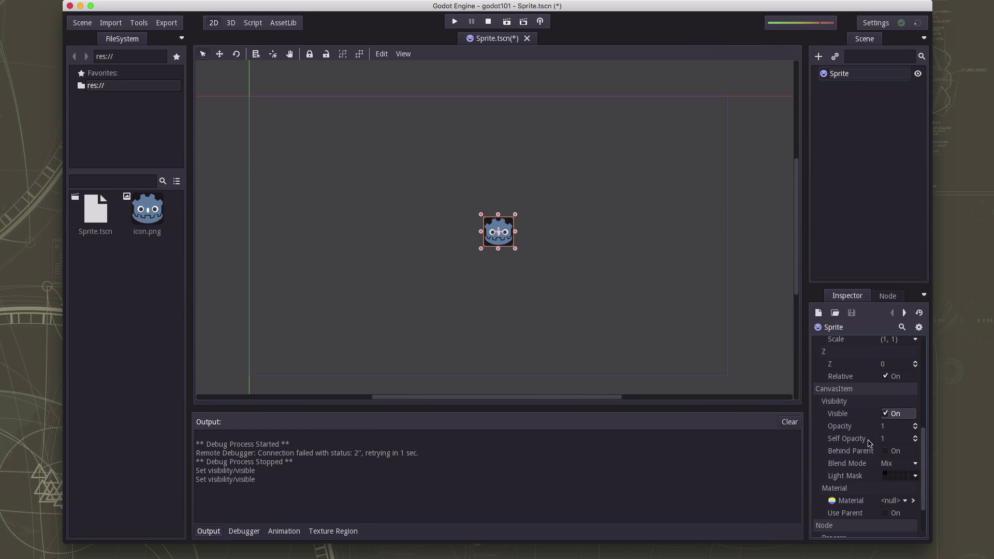
scroll(869, 441, "up", 3)
scroll(869, 441, "up", 3)
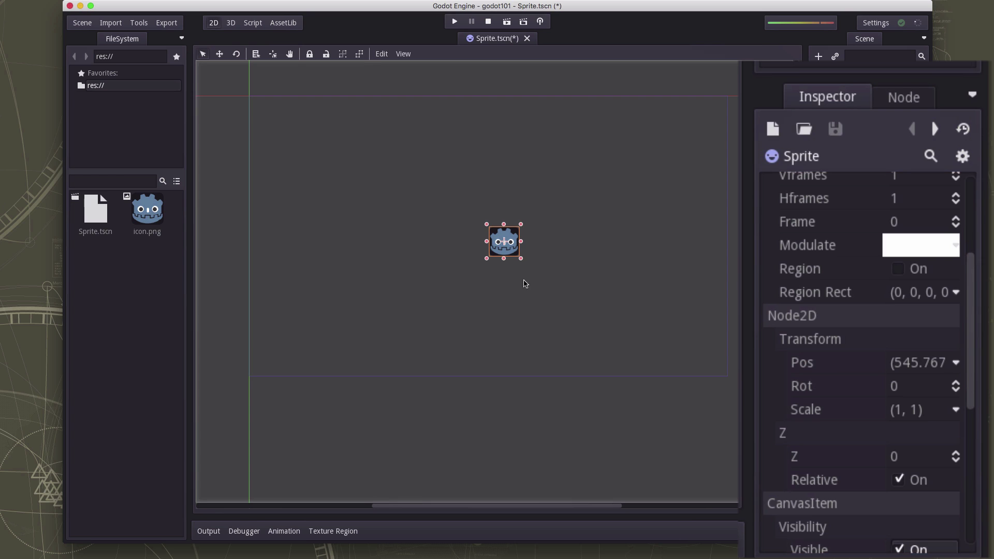
Drag the sprite, then enter 300 for both x and y of Transform Pos
mouse_move(511, 250)
left_mouse_down()
mouse_move(460, 281)
mouse_move(477, 242)
mouse_move(498, 249)
left_mouse_up()
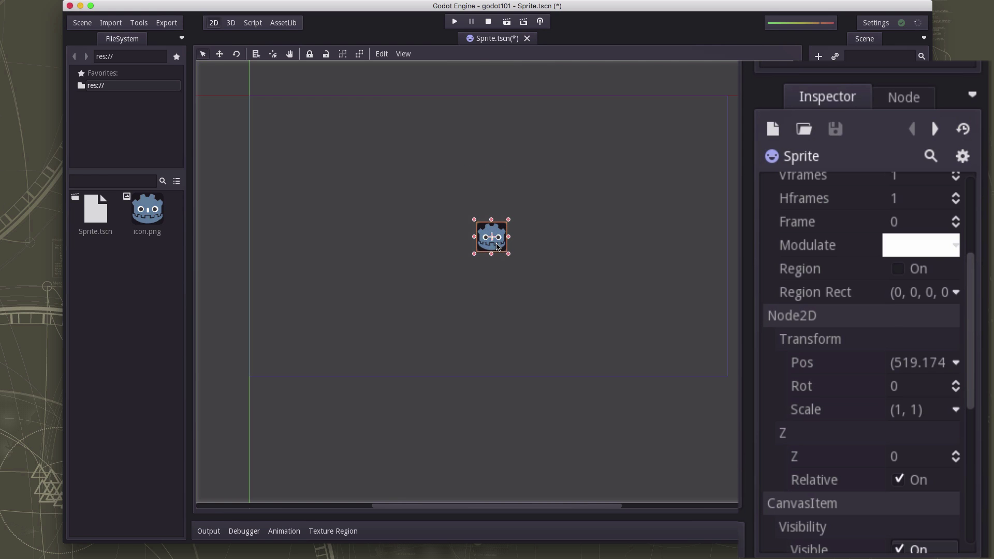
left_click(921, 363)
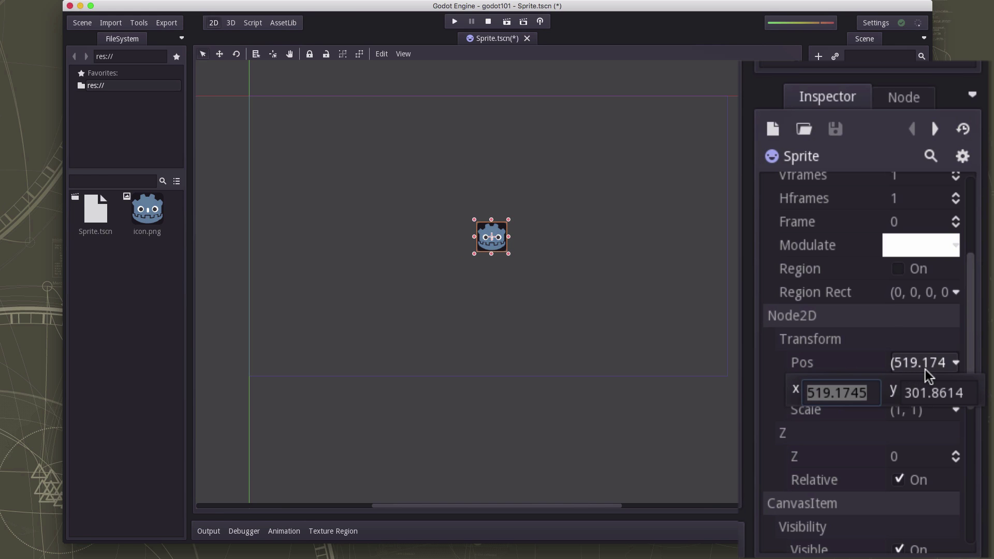
type("300")
key("Tab")
type("300")
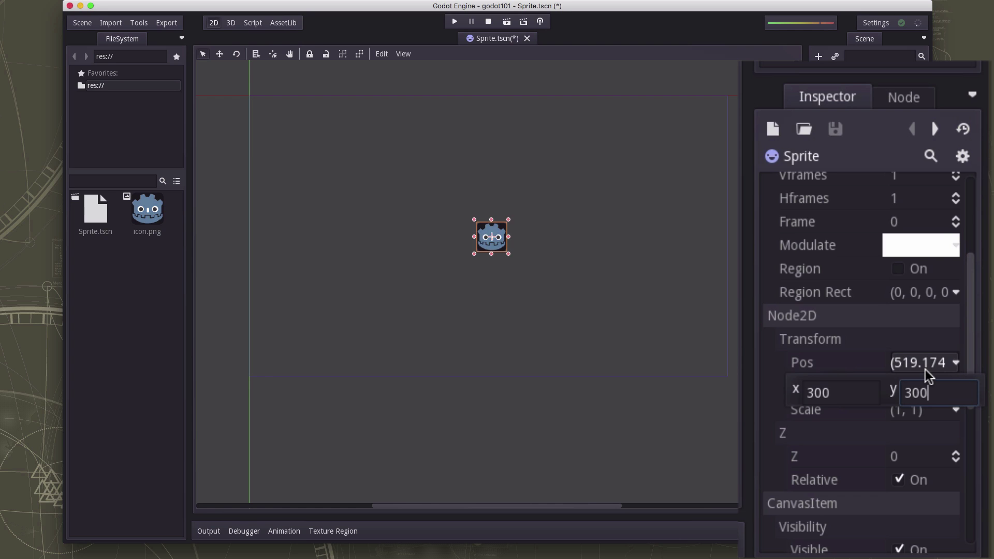
key("Return")
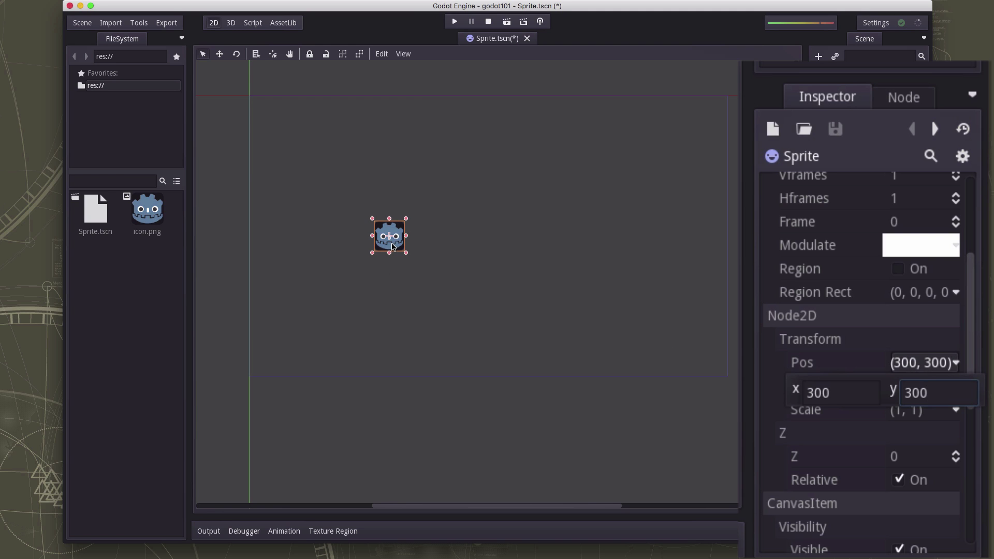
left_click(551, 262)
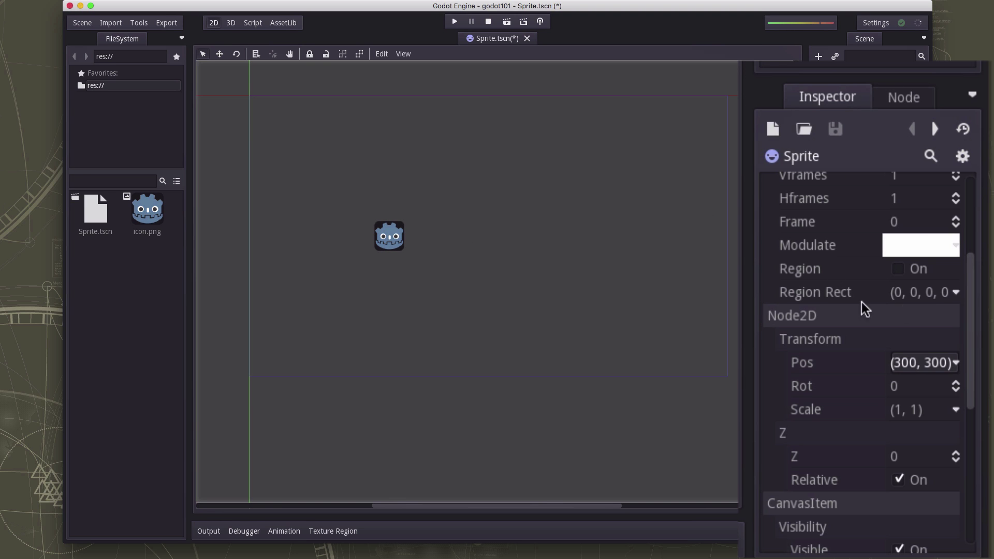
scroll(901, 292, "down", 3)
scroll(900, 291, "down", 2)
scroll(901, 291, "down", 2)
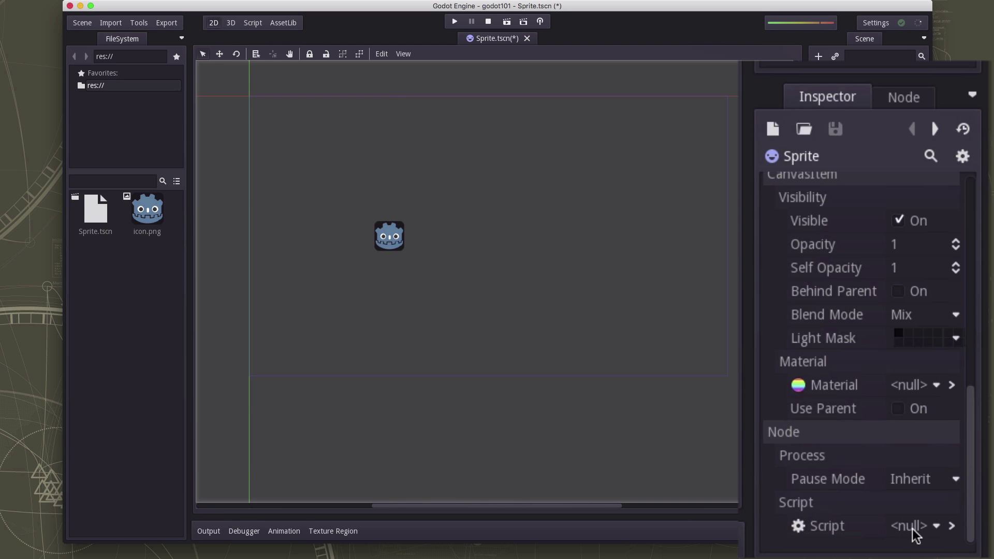
left_click(936, 528)
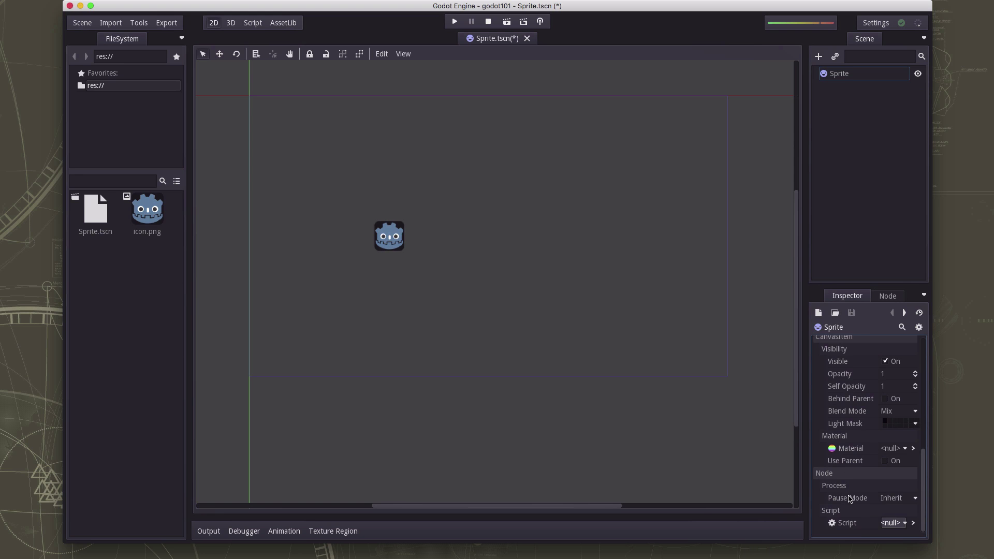
scroll(848, 498, "up", 5)
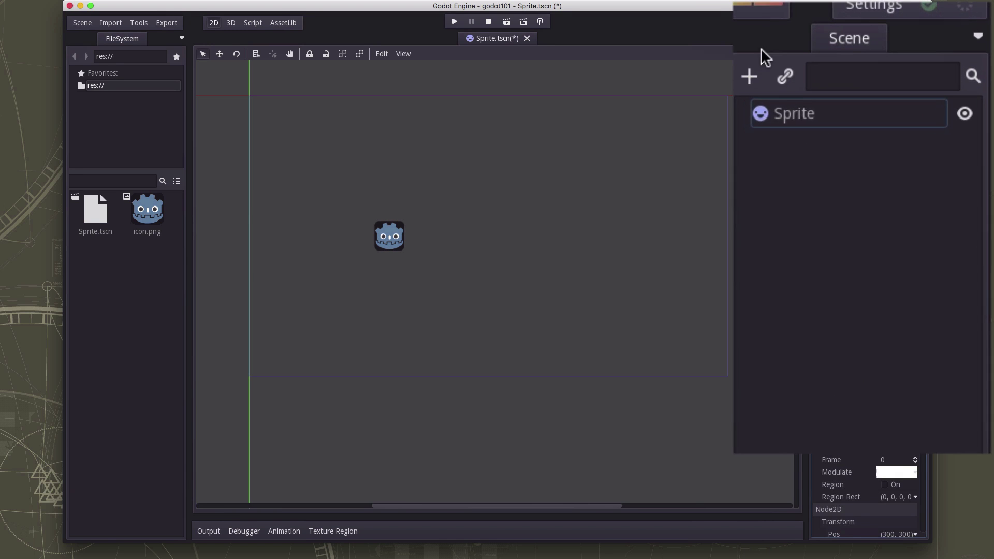
Choose Add Script on the Sprite node, inheriting Sprite, with GDScript kept as the language
left_click(792, 113)
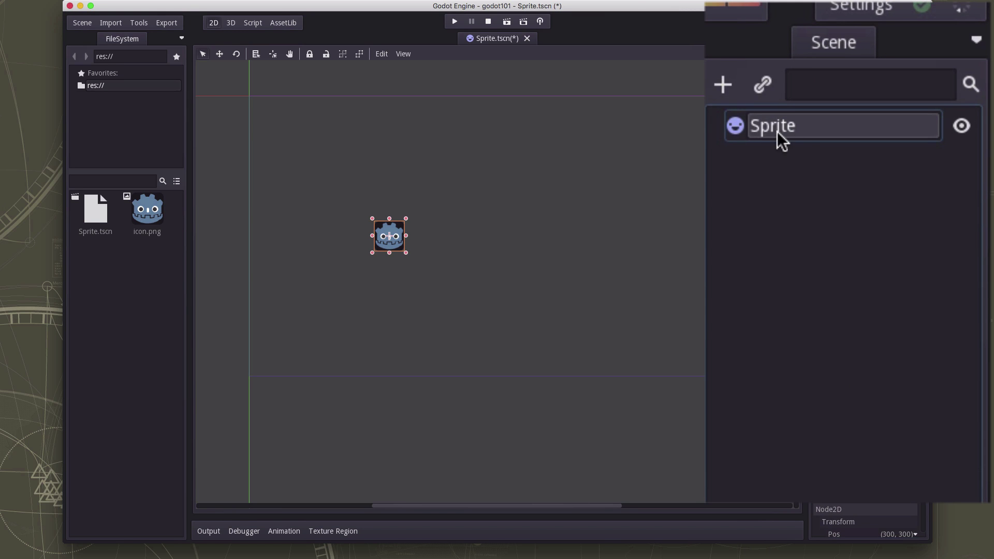
right_click(777, 131)
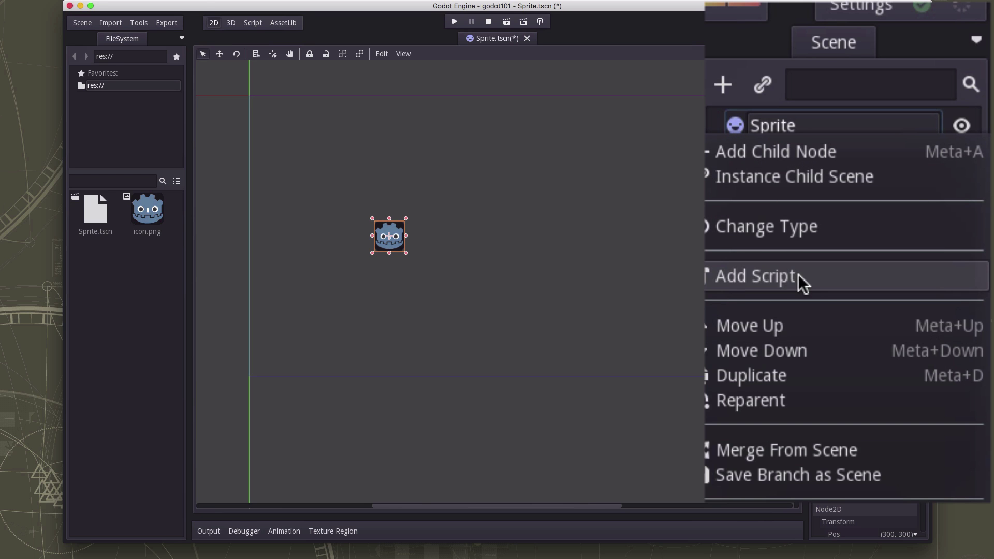
left_click(778, 281)
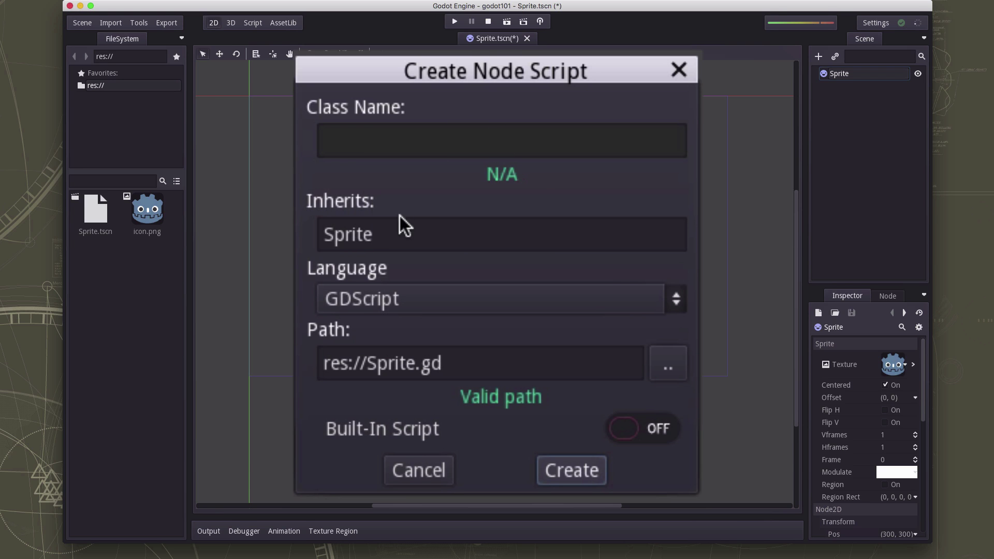
left_click(394, 235)
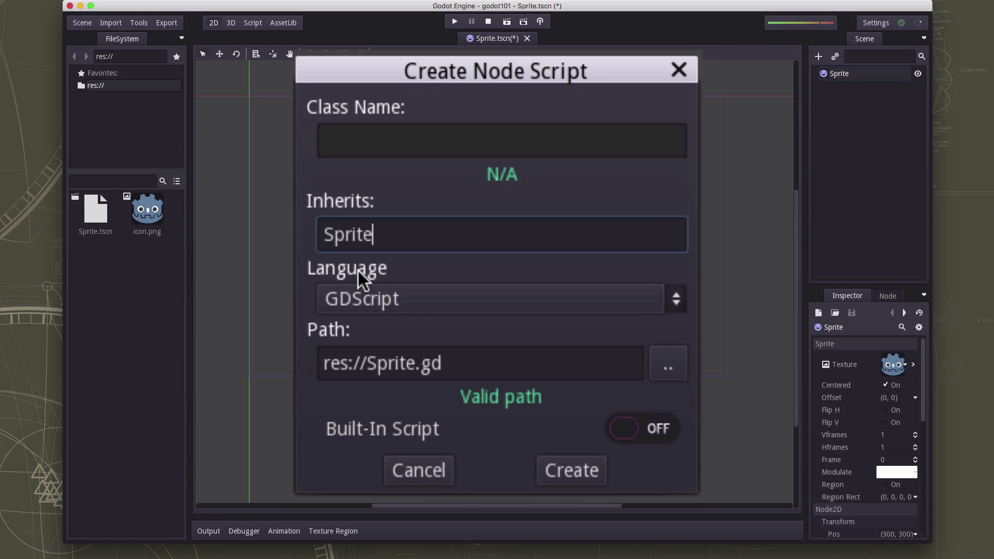
left_click(421, 303)
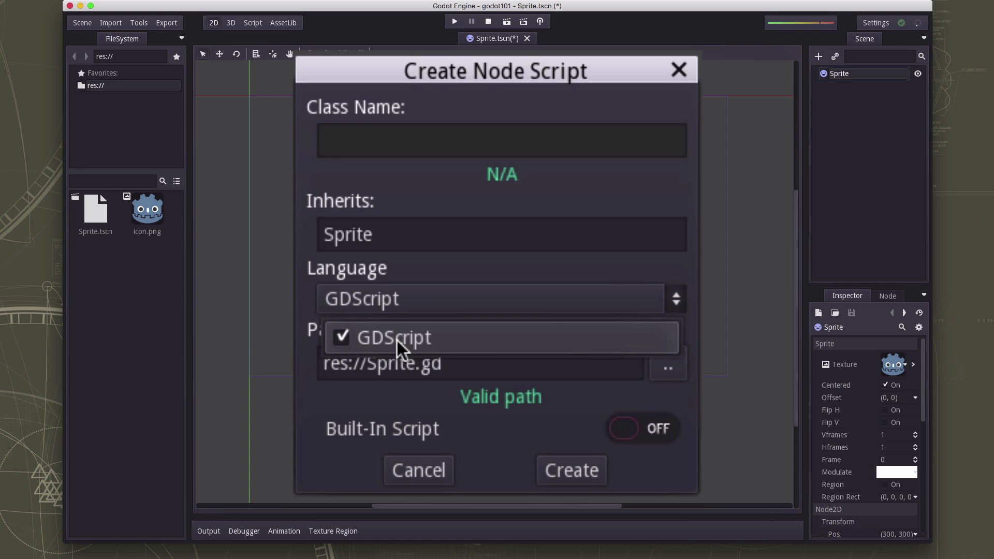
left_click(421, 313)
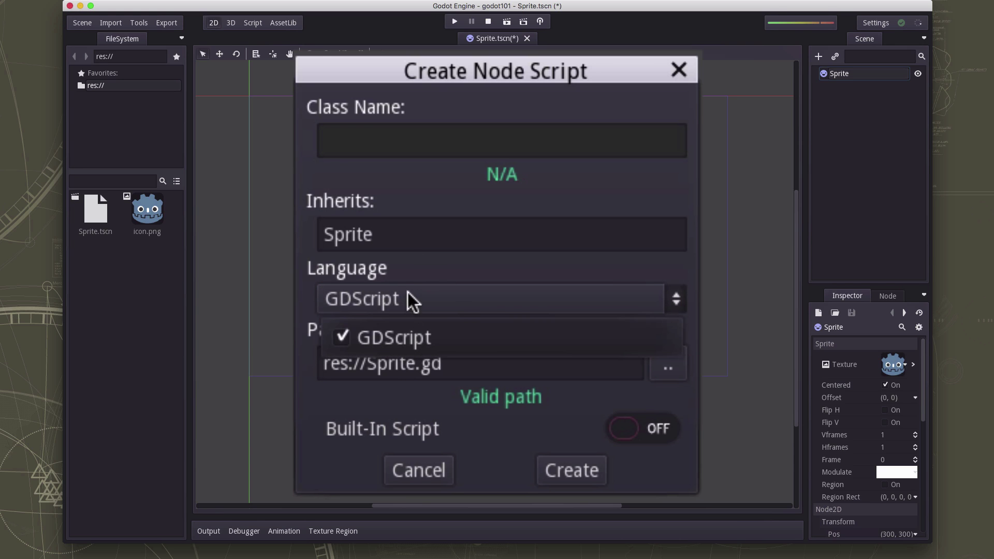
left_click(408, 300)
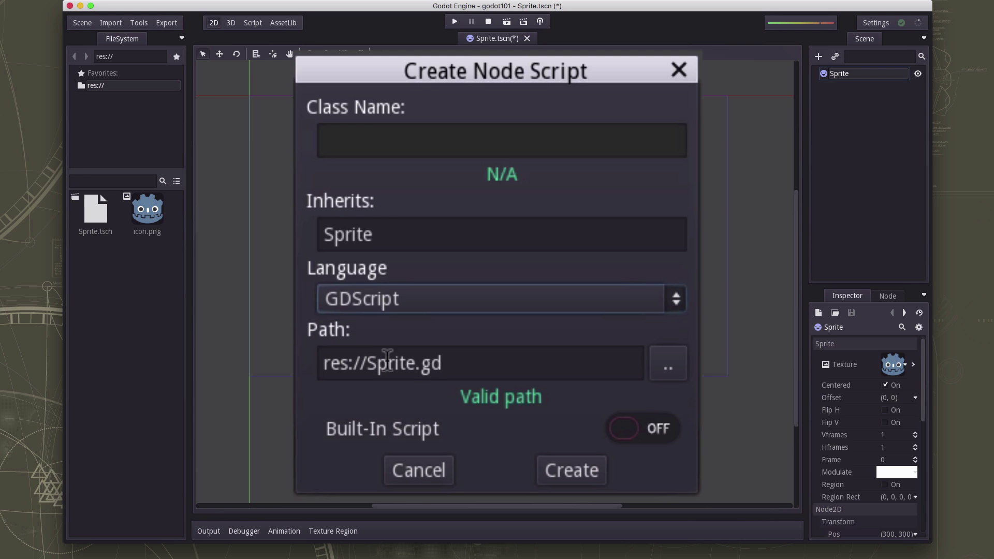
Create Sprite.gd and inspect its 'extends Sprite' line
left_click(585, 477)
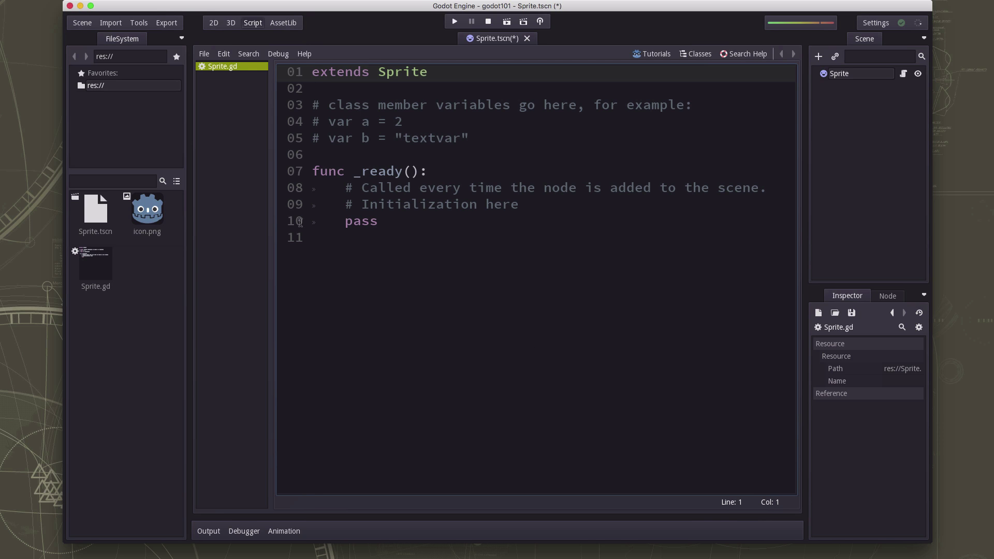
key("End")
left_click_drag(377, 71, 429, 71)
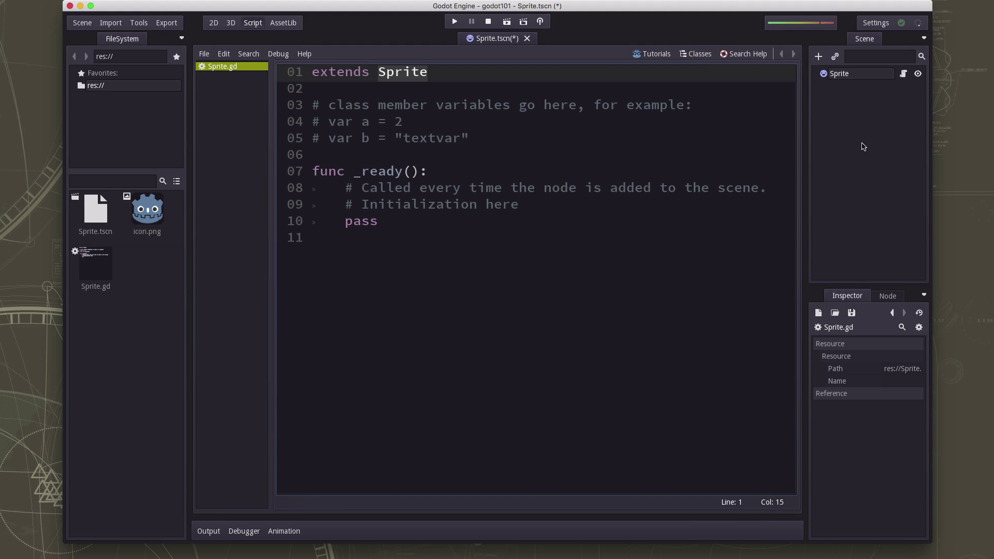
Check the Sprite node, then select the example comment lines 3–5 in the script
left_click(840, 74)
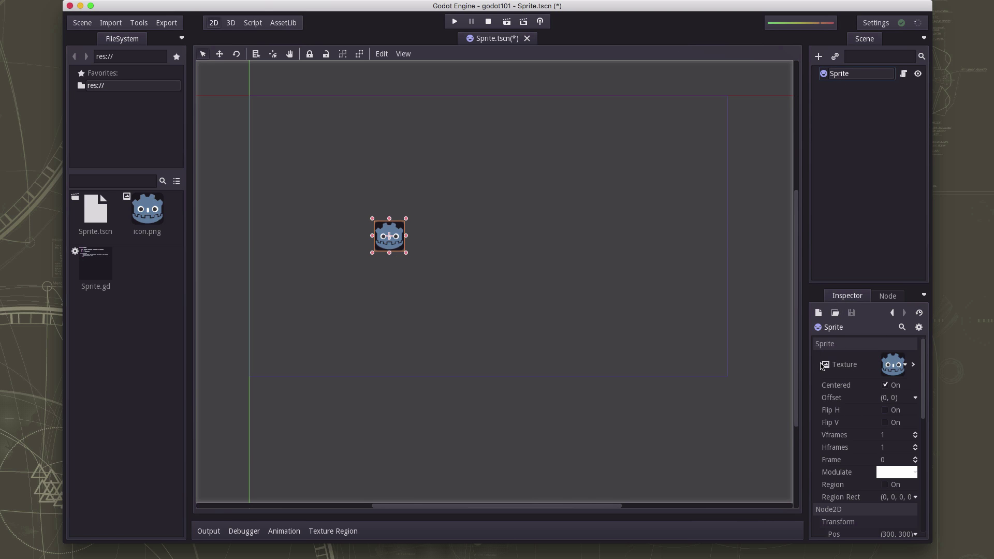
left_click(254, 22)
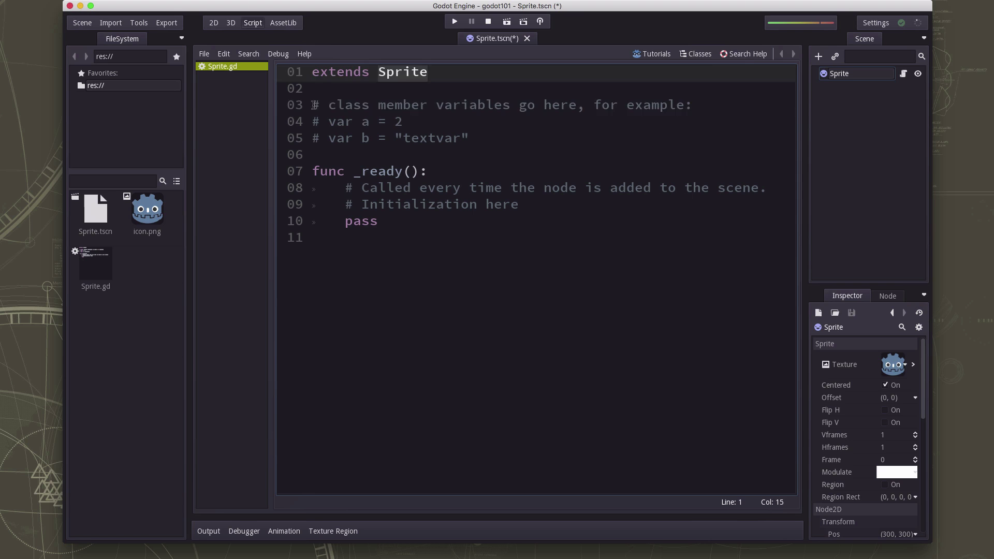
left_click_drag(312, 105, 473, 138)
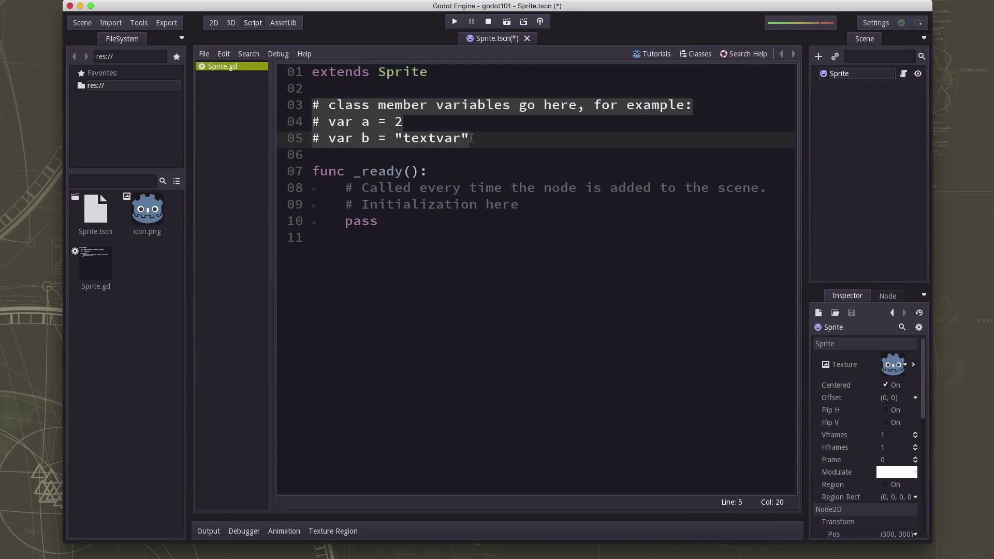
Delete the example member-variable comments and save the script
key("BackSpace")
key("BackSpace")
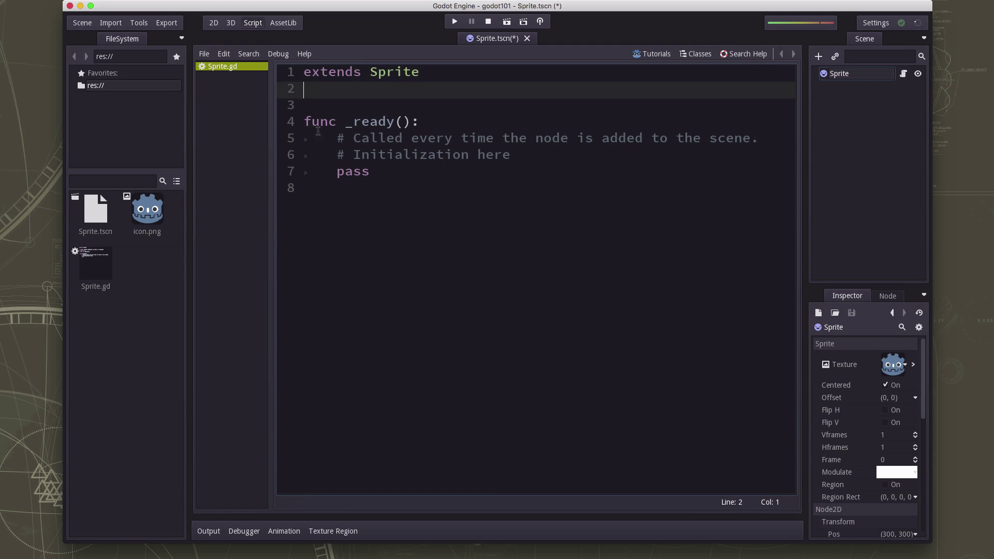
left_click_drag(346, 122, 404, 121)
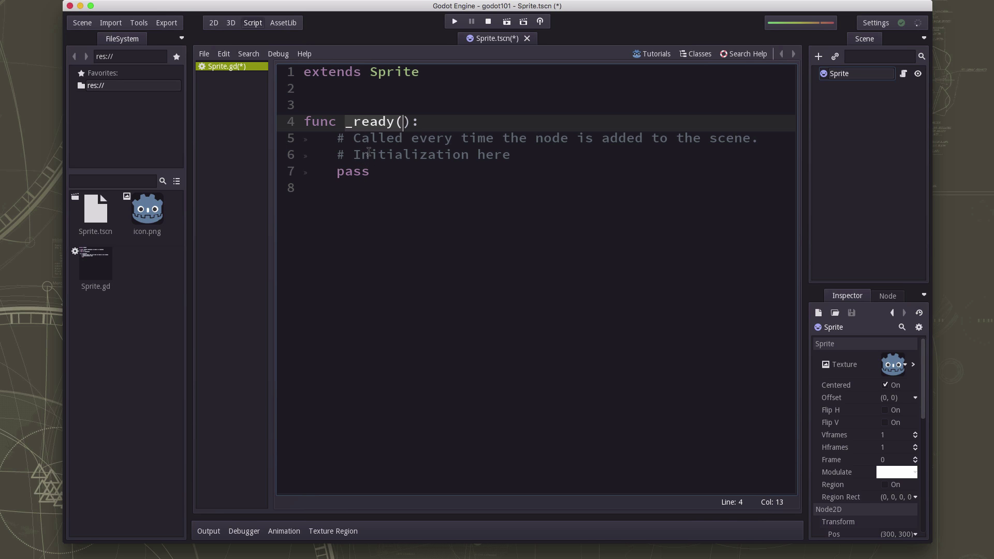
key("ctrl+s")
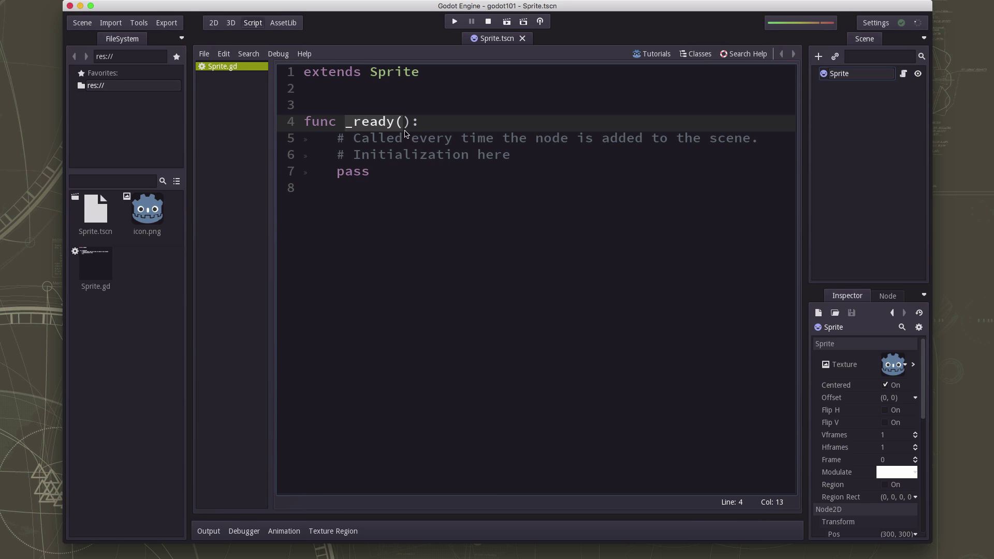
Replace the _ready comments and pass with print("Hello Sprite")
left_click(336, 157)
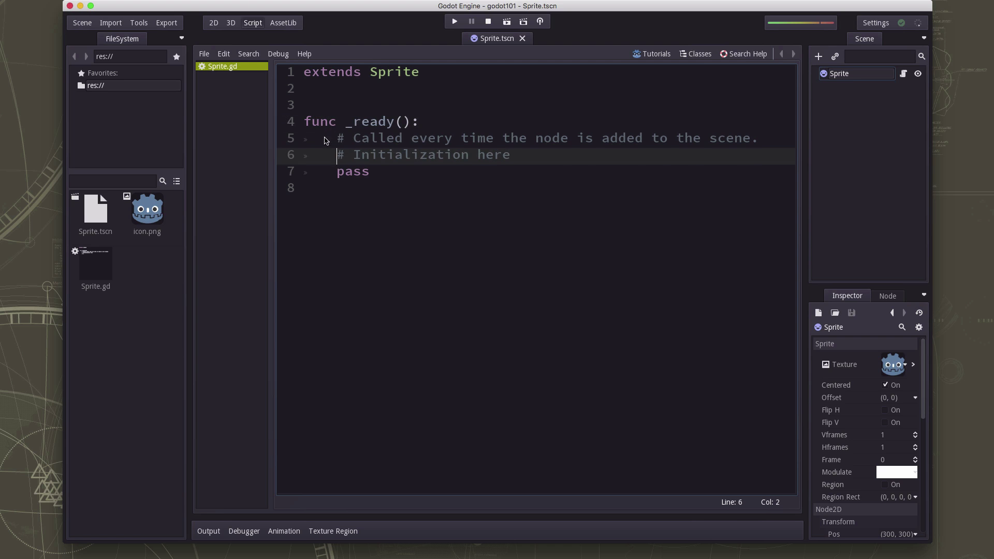
left_click(338, 140)
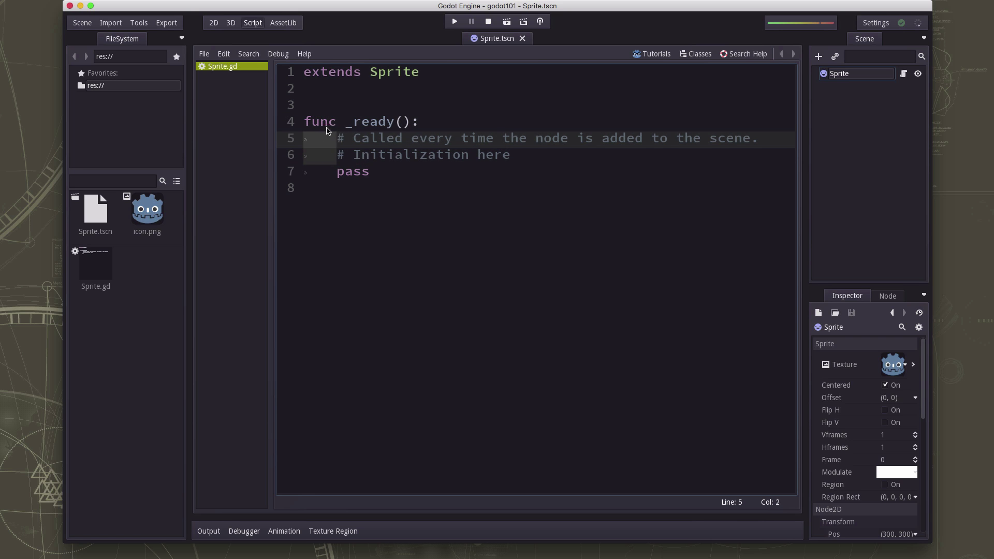
left_click(321, 123)
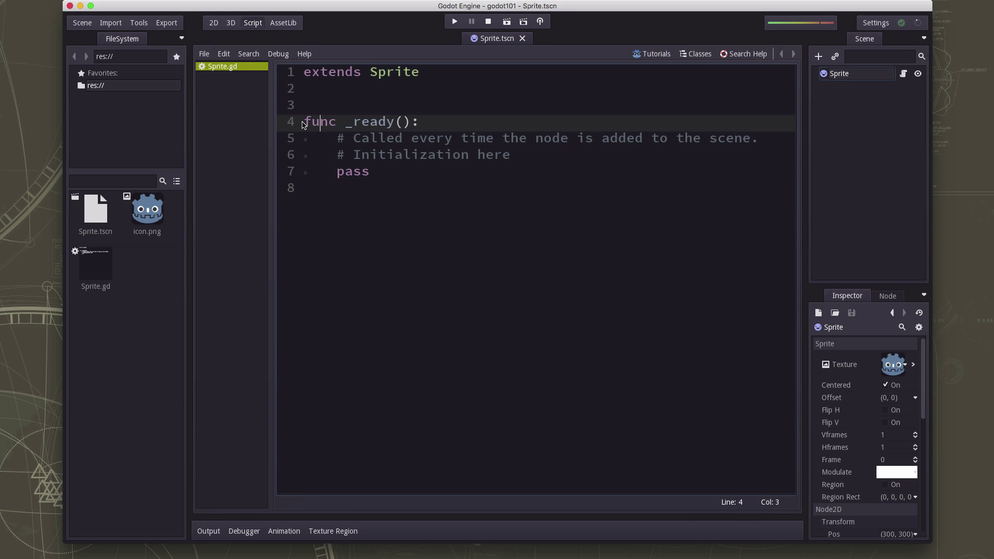
left_click_drag(305, 121, 336, 122)
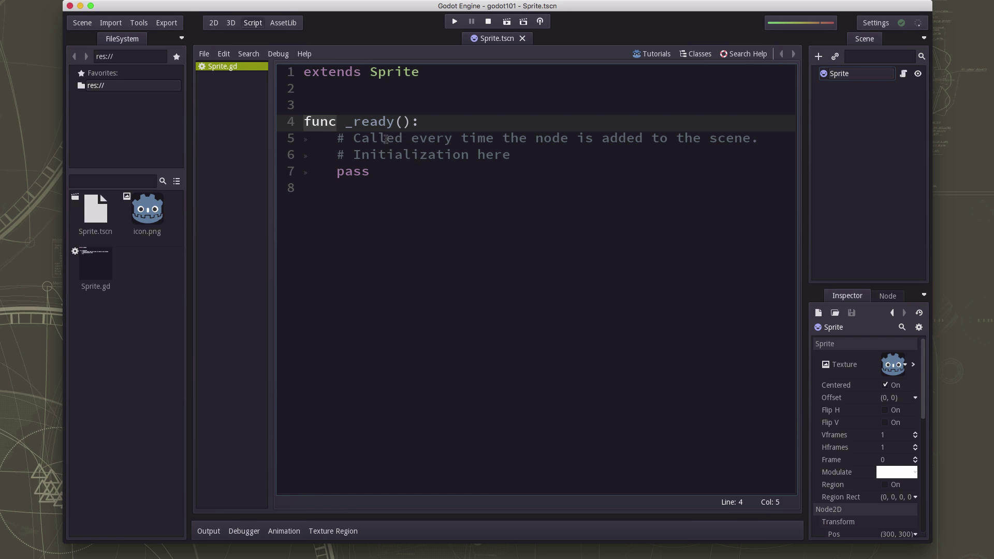
left_click(378, 153)
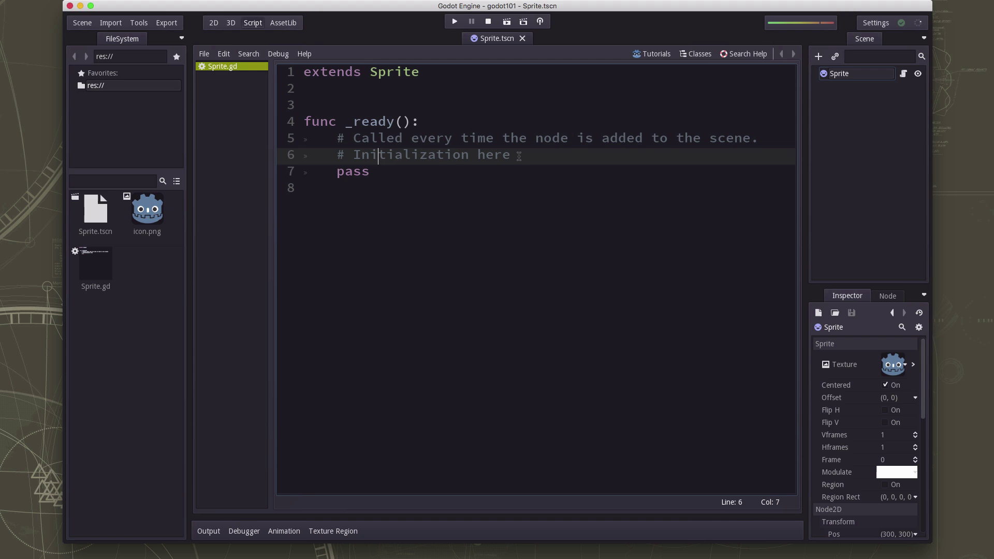
left_click_drag(511, 155, 336, 137)
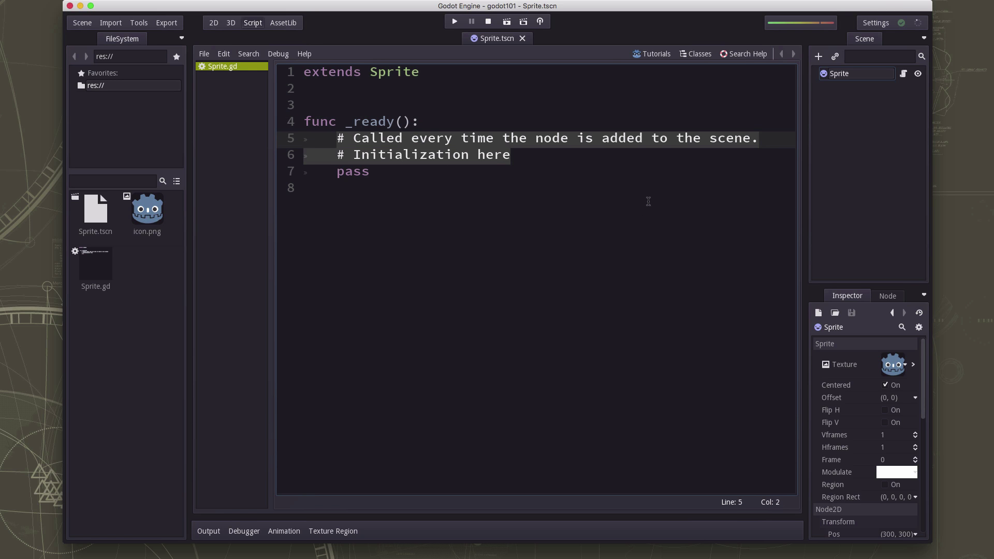
type("print(\"Hell")
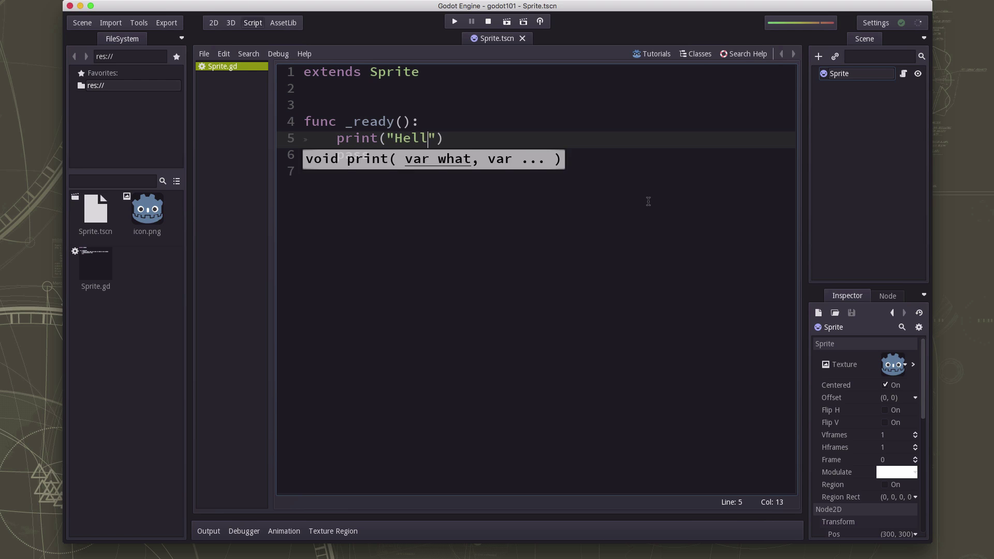
type("o Sprite")
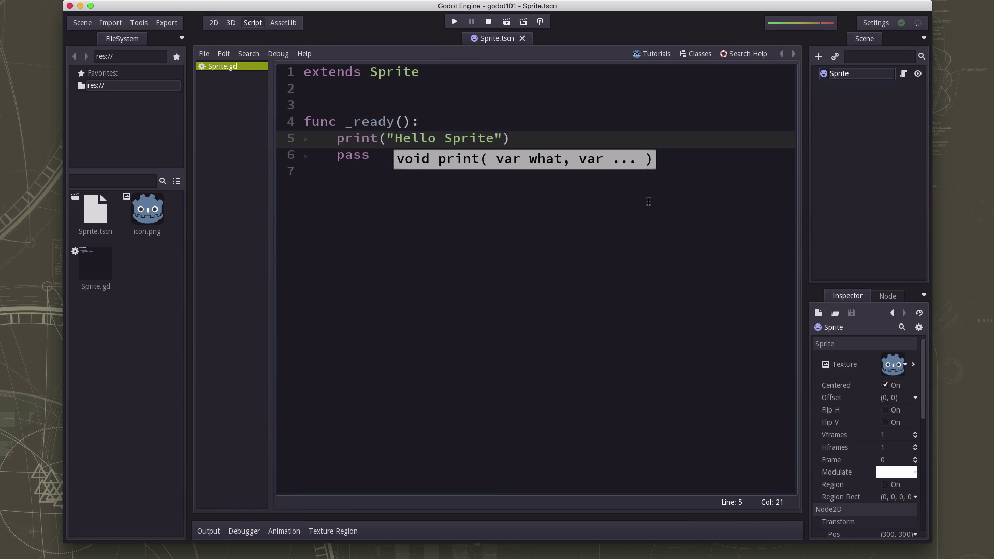
left_click(487, 140)
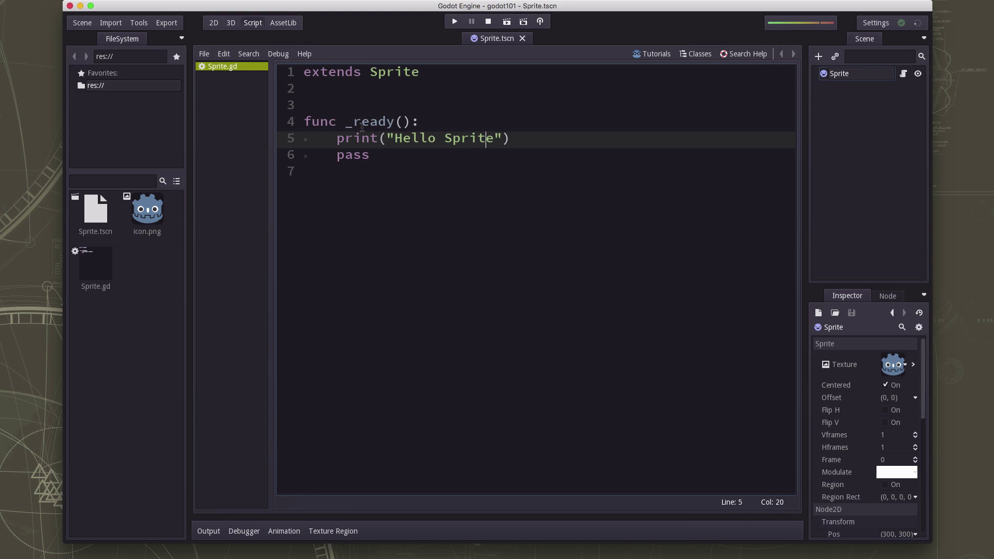
left_click(289, 155)
key("Delete")
key("Delete")
key("Delete")
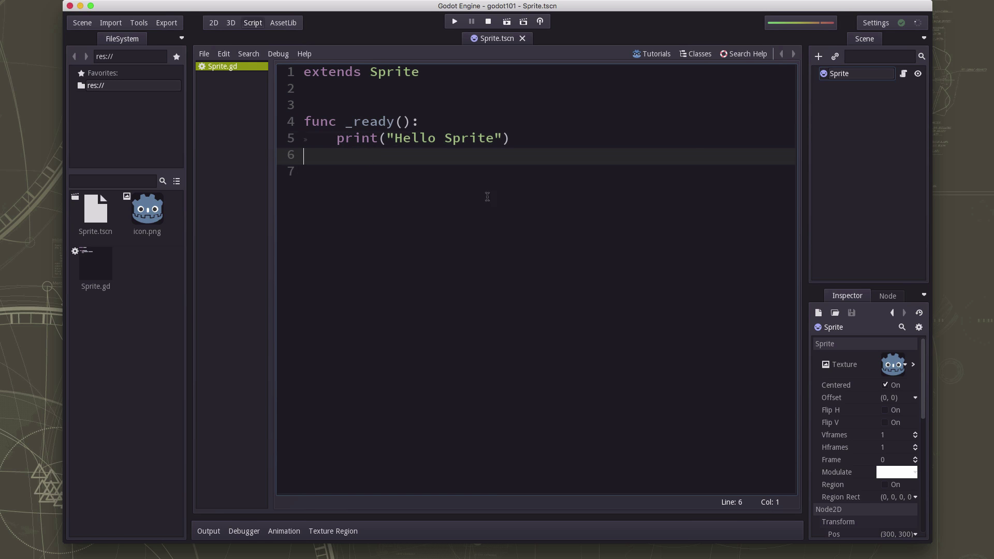
key("BackSpace")
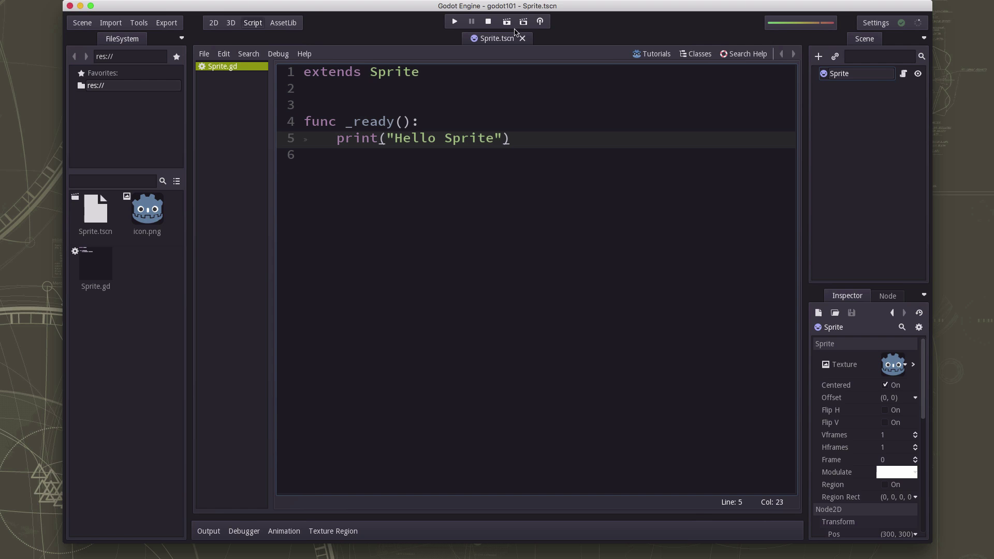
Run the scene to log "Hello Sprite", then close the game and collapse Output
left_click(507, 23)
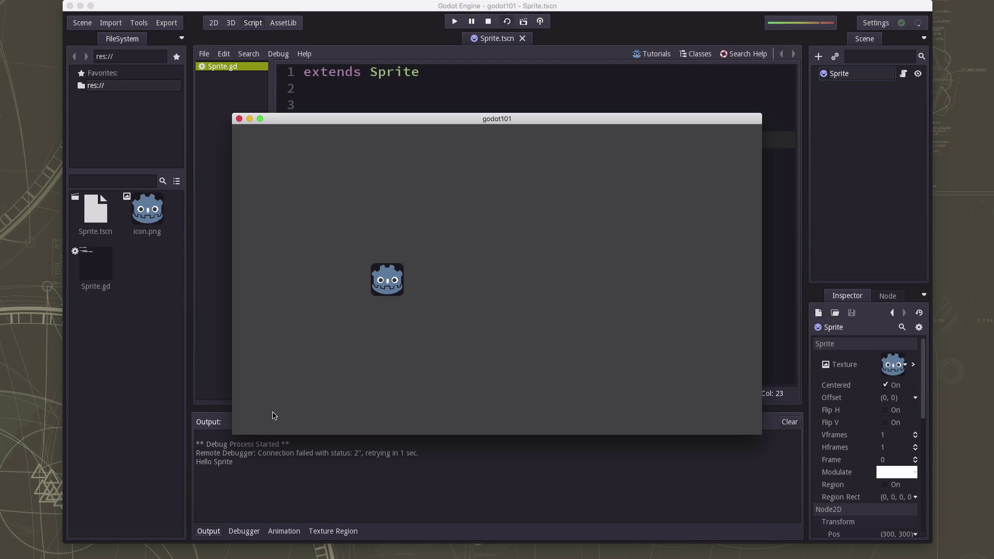
left_click(239, 119)
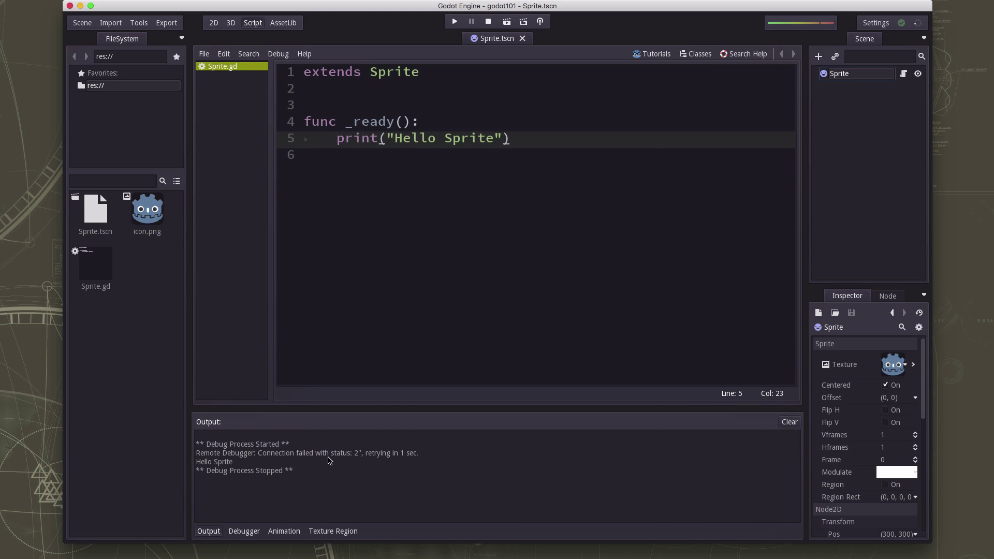
left_click(216, 531)
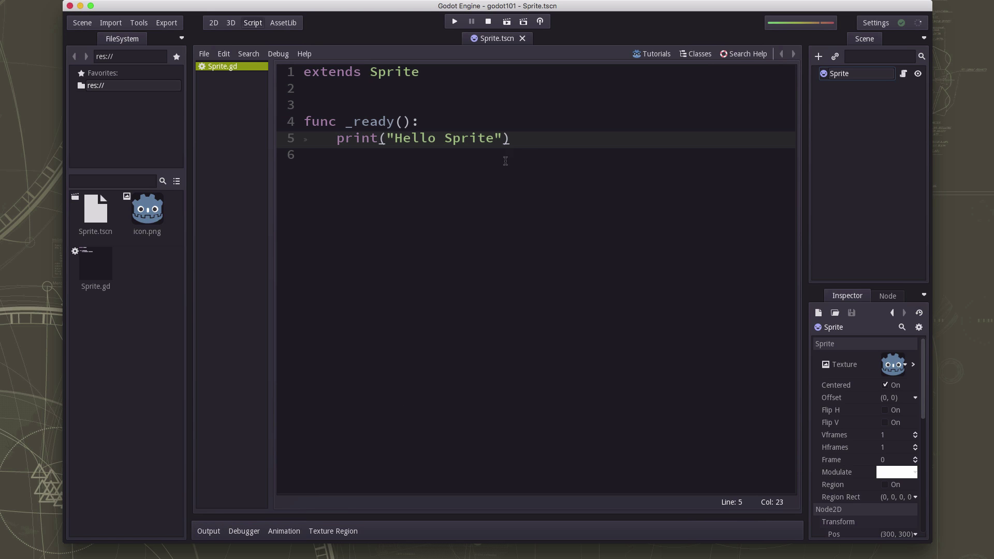
left_click(436, 159)
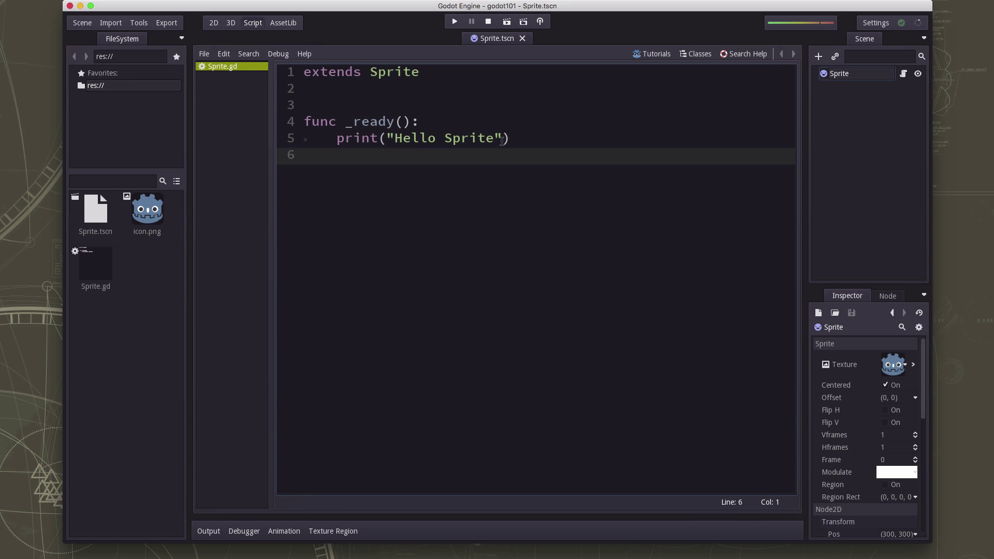
Change the print argument to get_pos() and run the scene to print (300, 300)
left_click(385, 139)
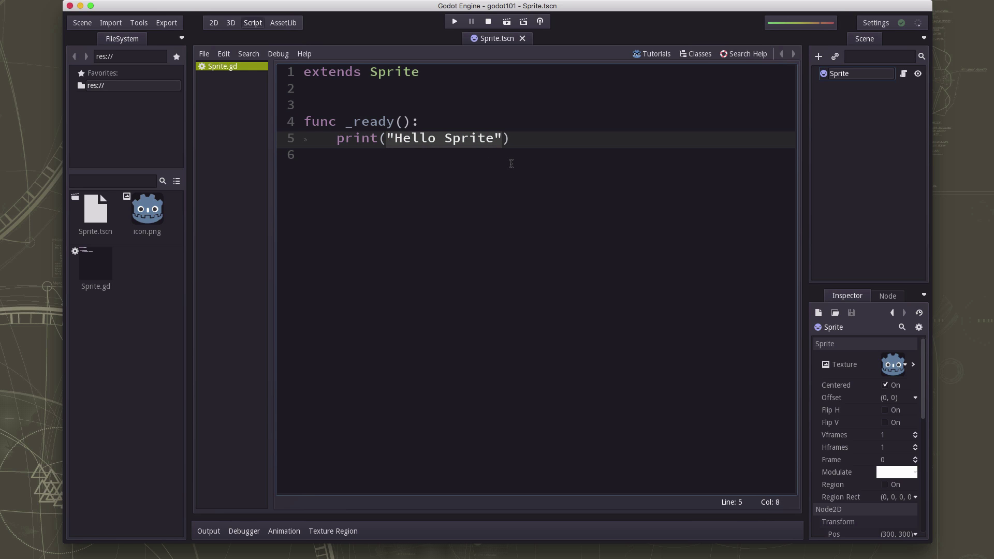
type("get_pos")
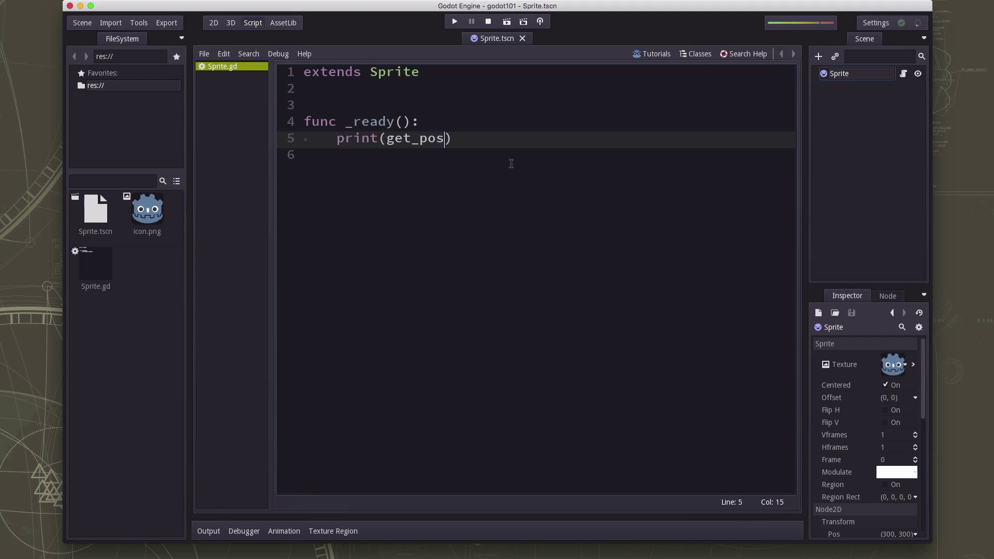
type("()")
left_click(468, 156)
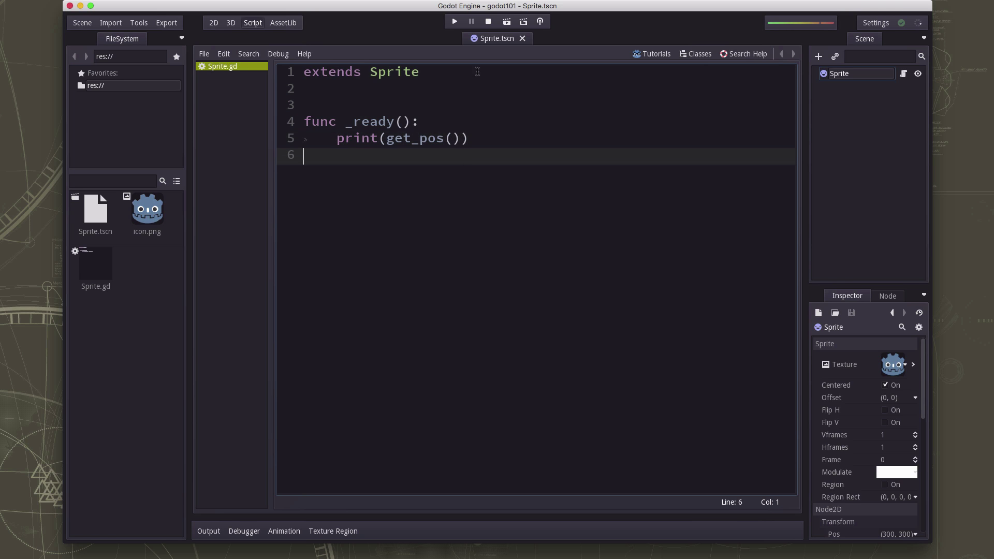
left_click(507, 22)
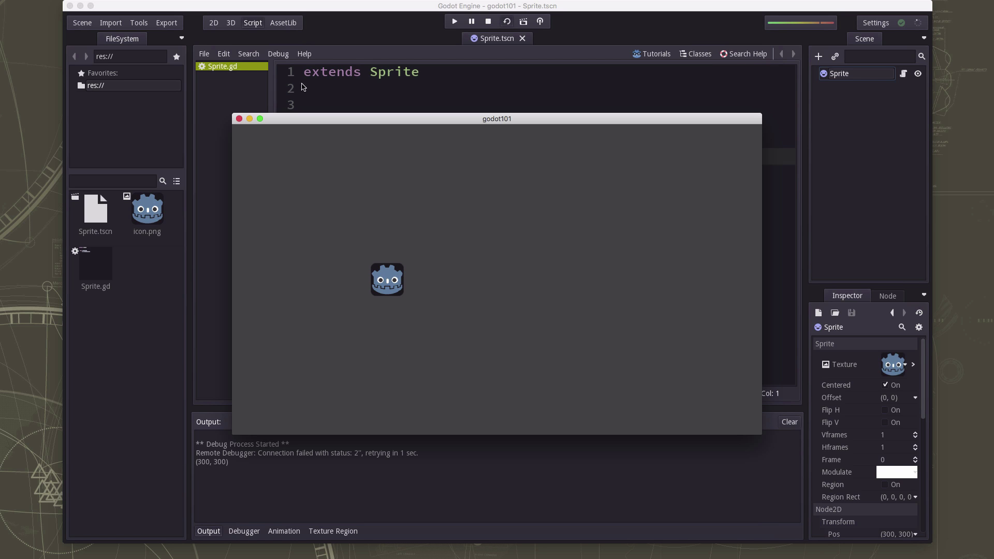
Stop the game, collapse Output, and put the caret back inside get_pos()
left_click(239, 119)
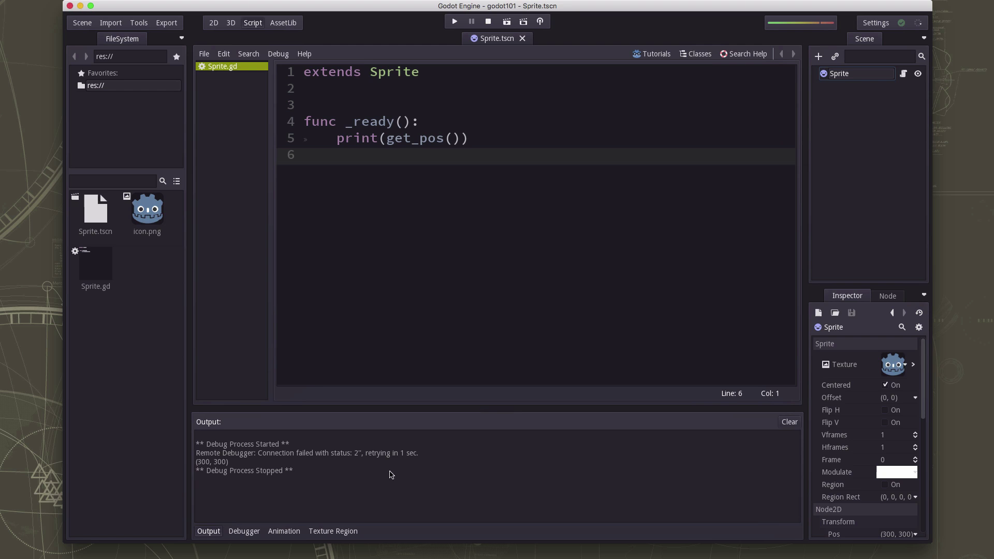
left_click(208, 532)
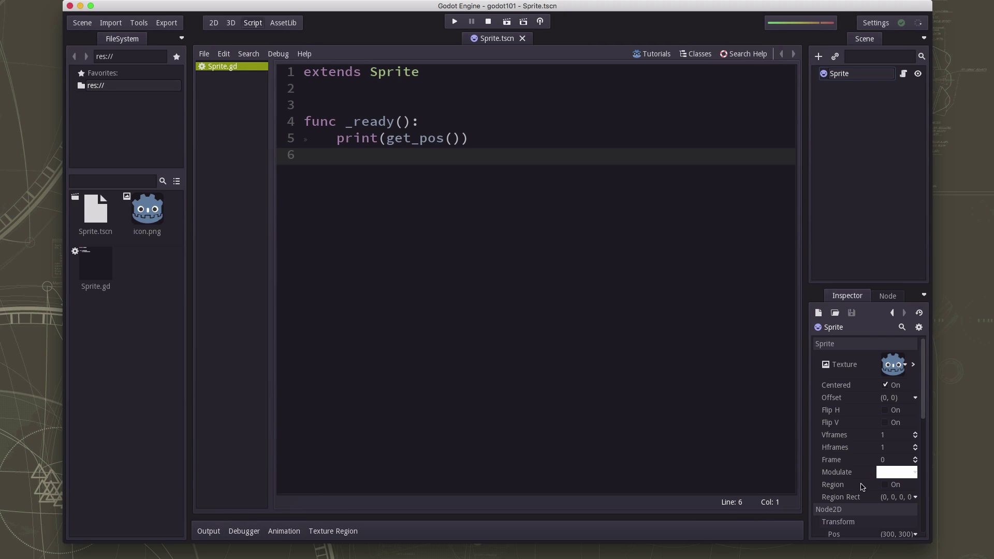
scroll(860, 487, "down", 3)
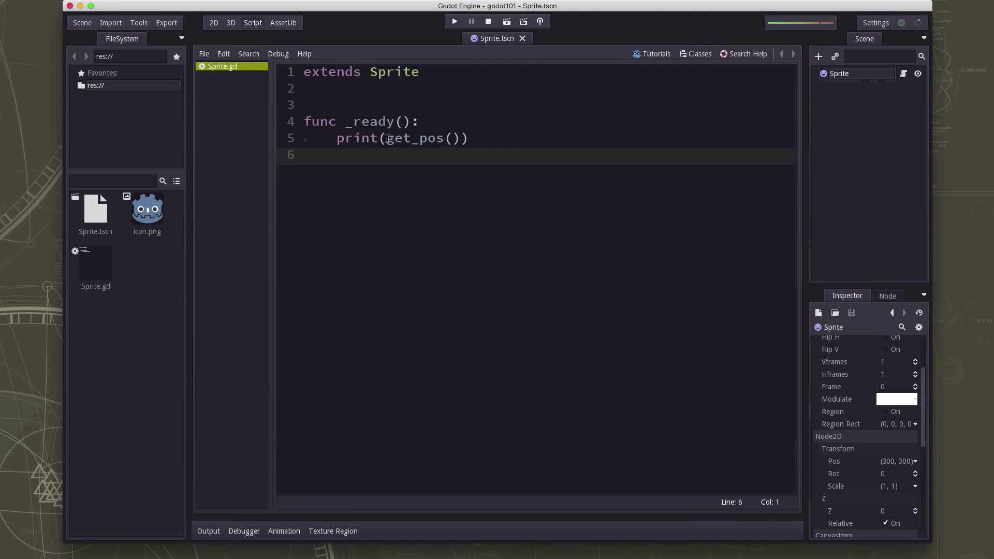
left_click(453, 138)
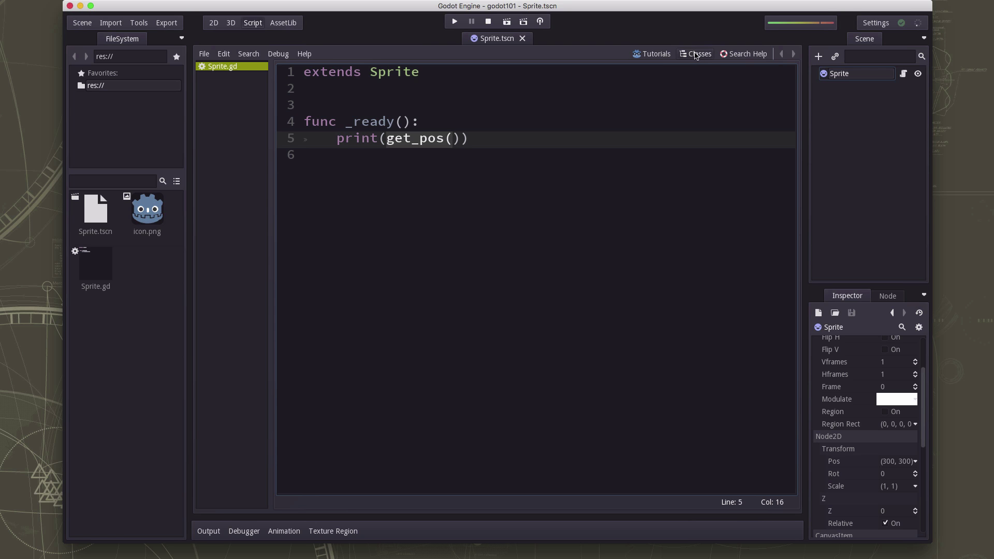
Open the Sprite class reference, then Node2D's get_pos method description
left_click(696, 55)
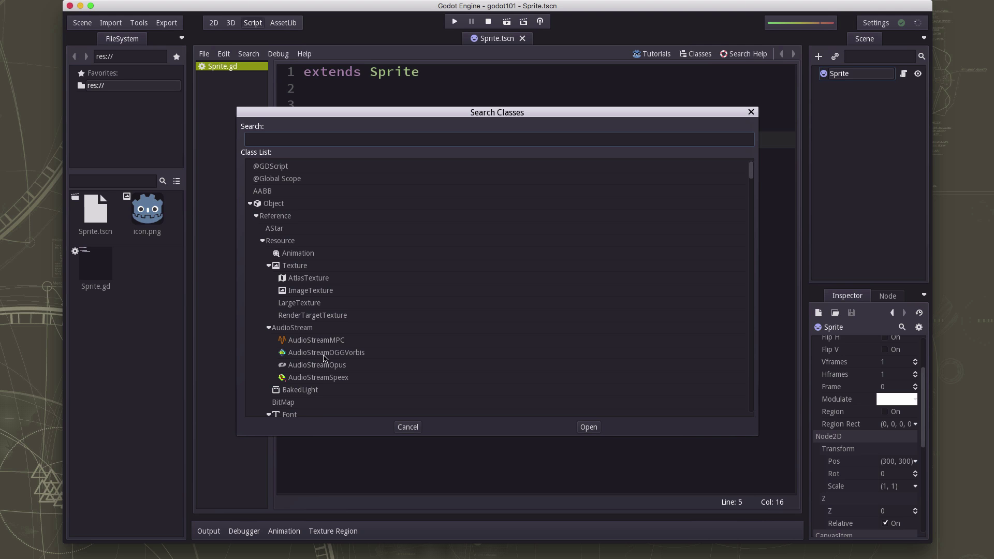
type("sprite")
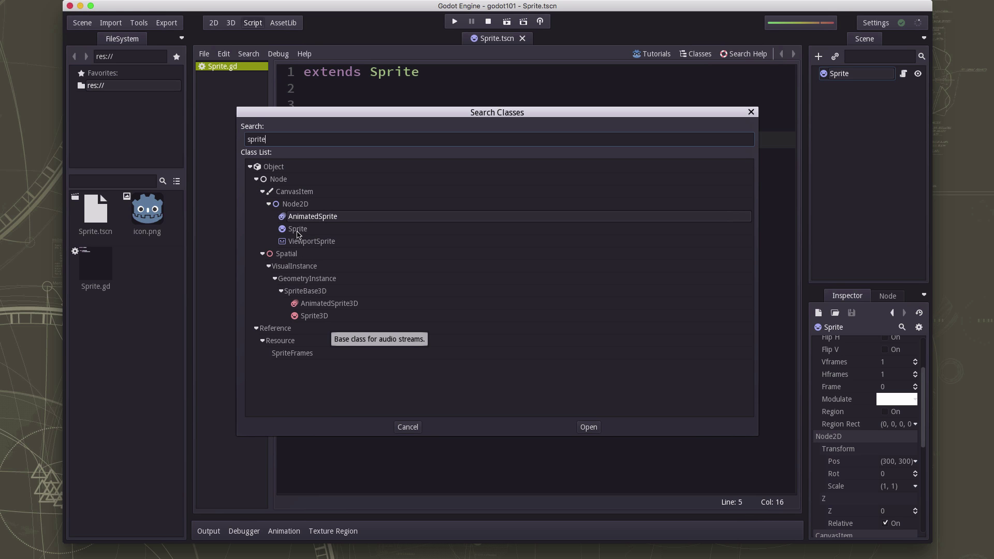
double_click(298, 229)
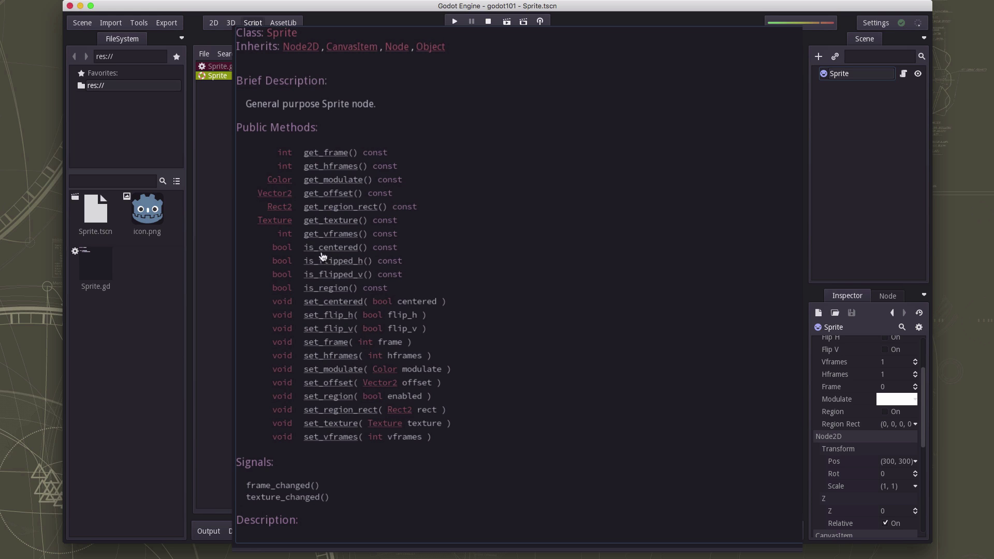
scroll(860, 363, "up", 3)
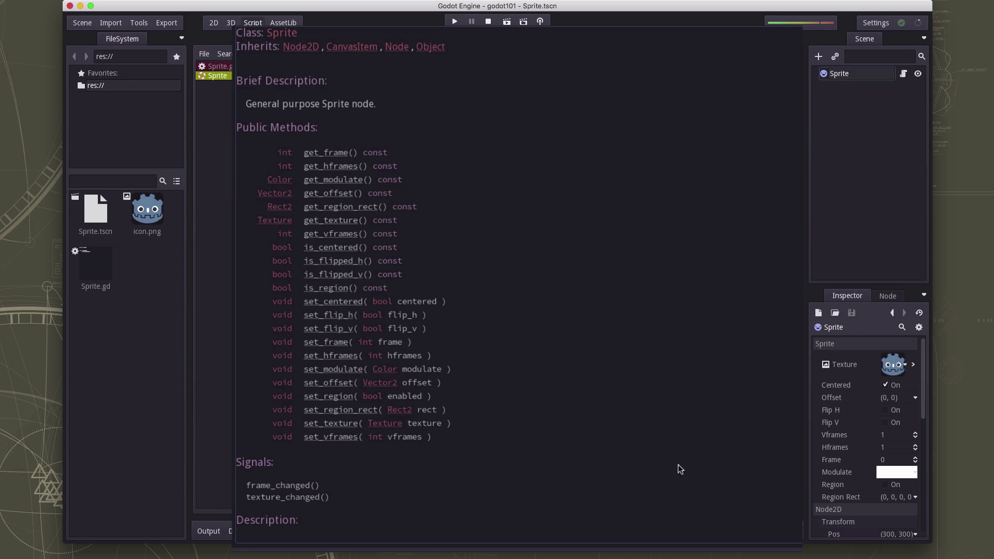
scroll(850, 420, "down", 3)
scroll(858, 436, "down", 3)
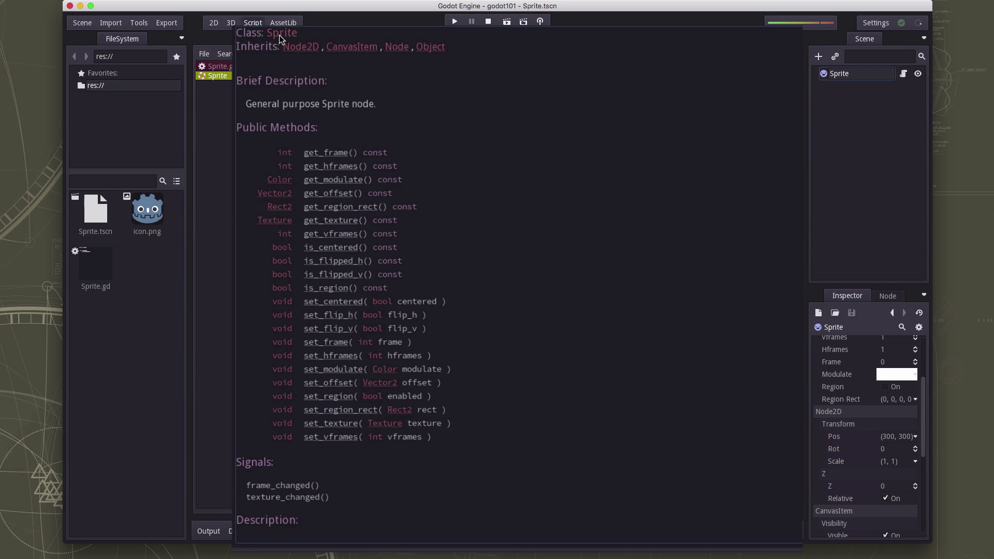
left_click(299, 46)
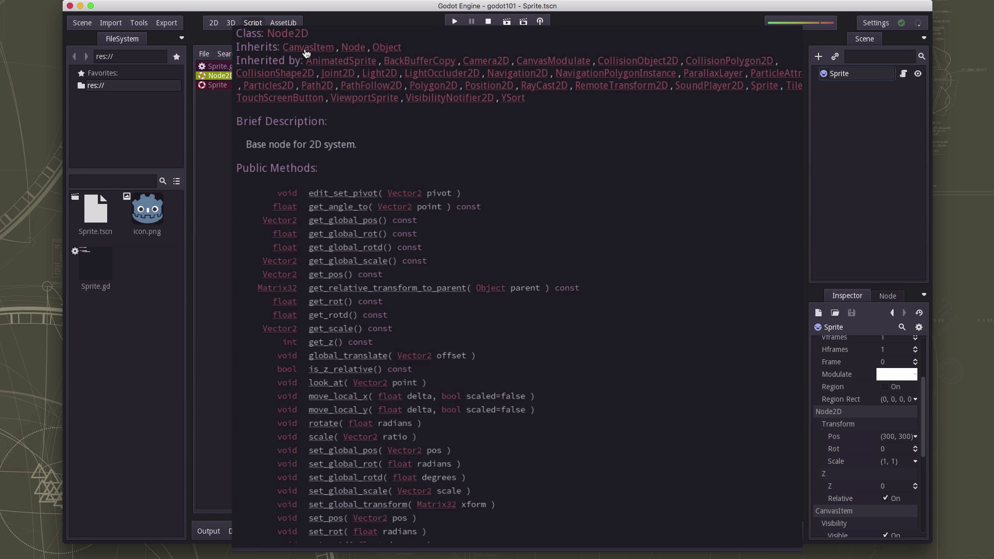
scroll(462, 218, "down", 10)
scroll(462, 217, "up", 10)
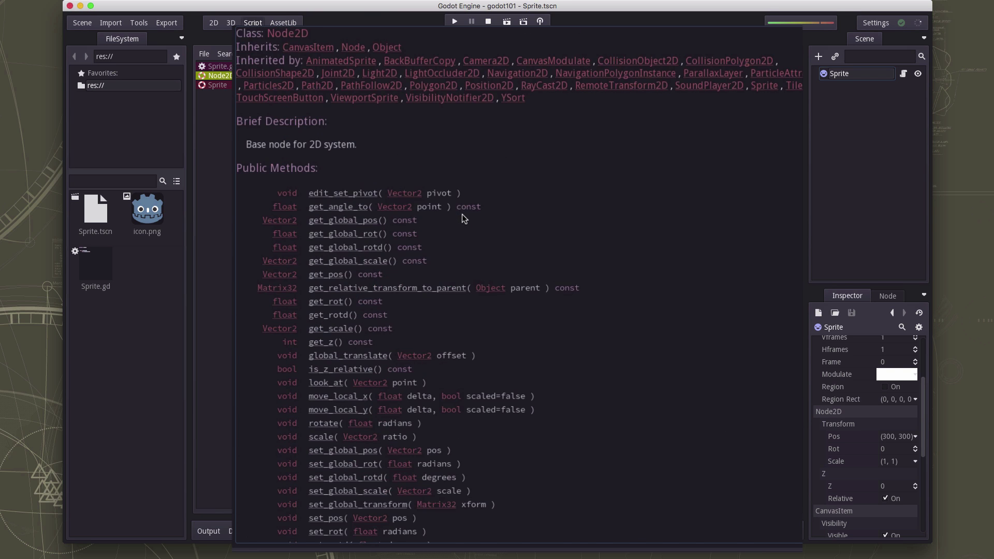
scroll(463, 218, "down", 3)
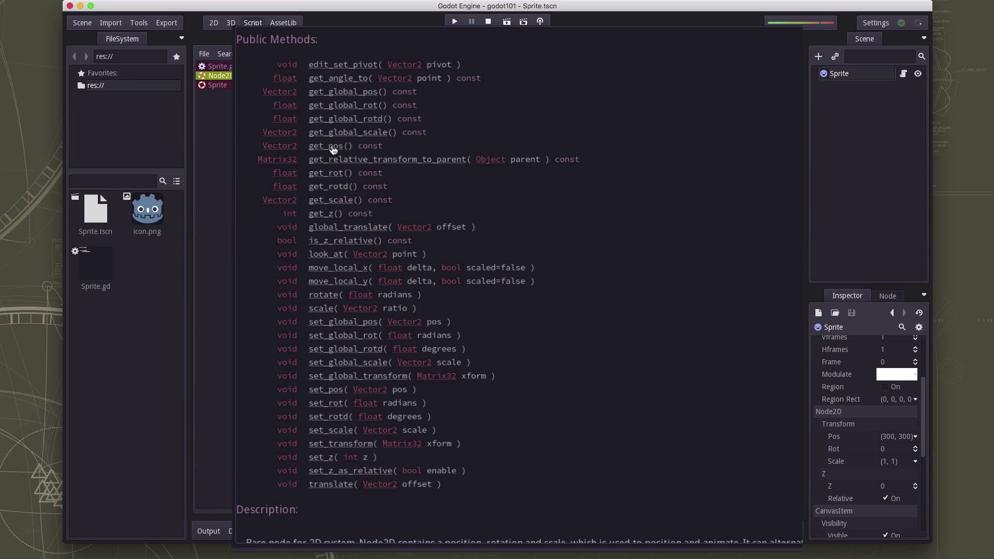
left_click(332, 147)
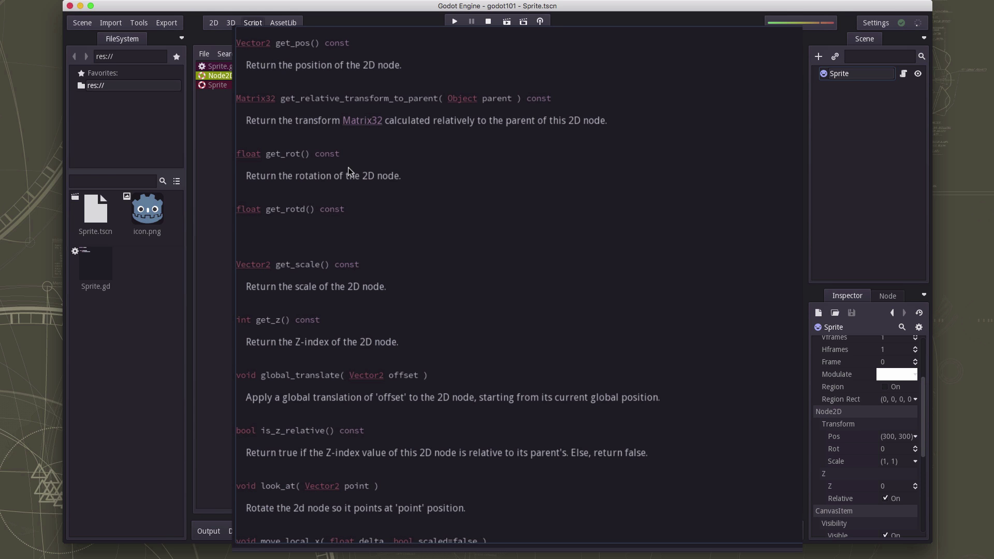
scroll(327, 195, "up", 2)
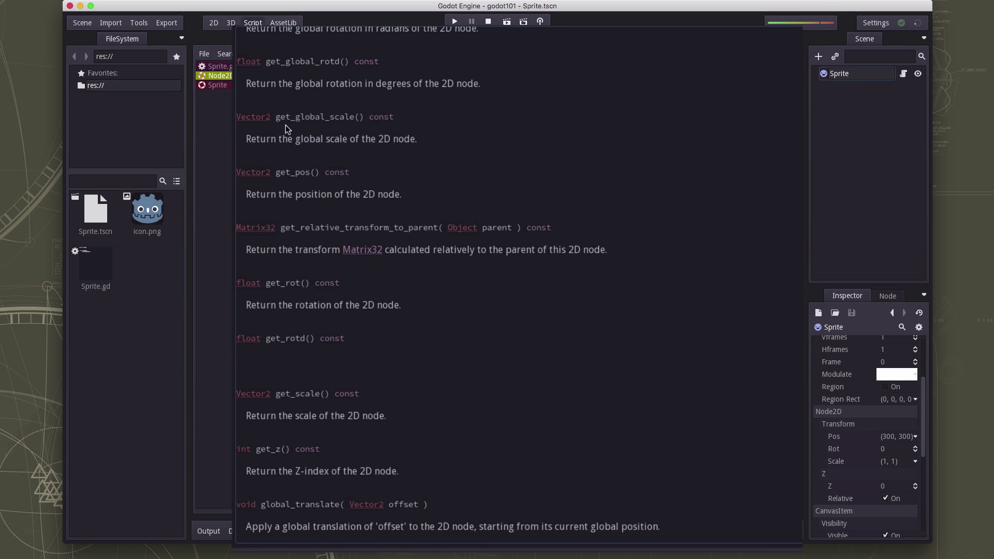
scroll(330, 167, "up", 5)
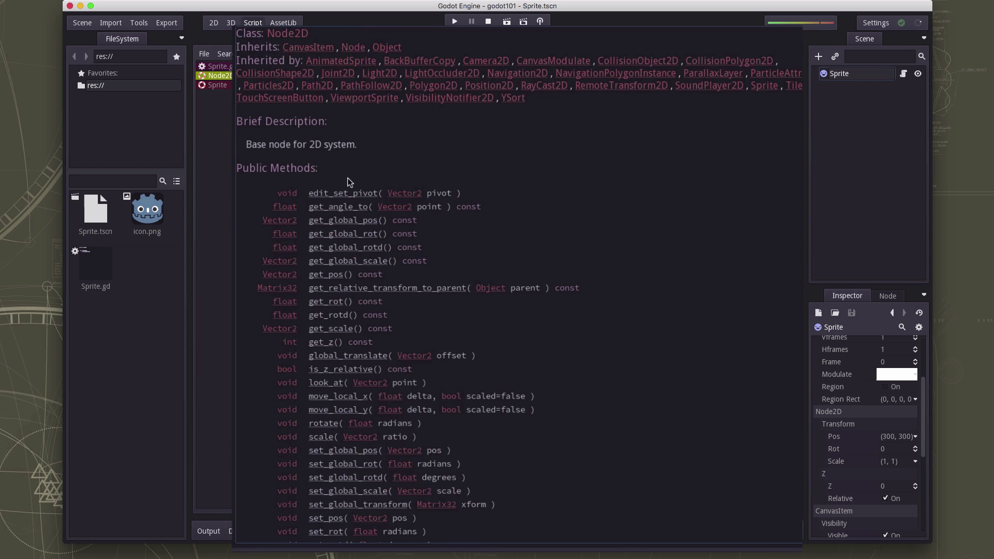
scroll(347, 178, "down", 3)
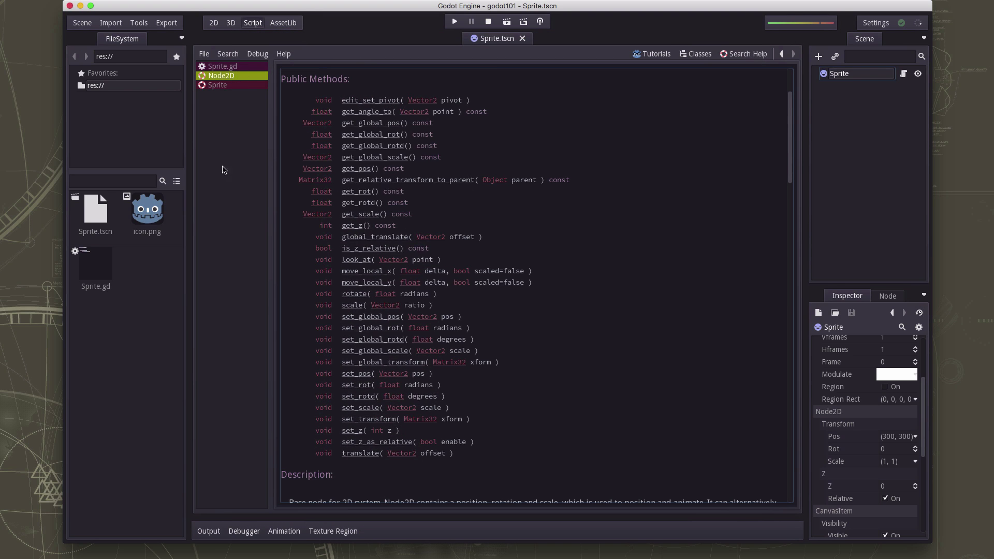
Return to Sprite.gd and point at the get_pos() call in _ready
left_click(223, 66)
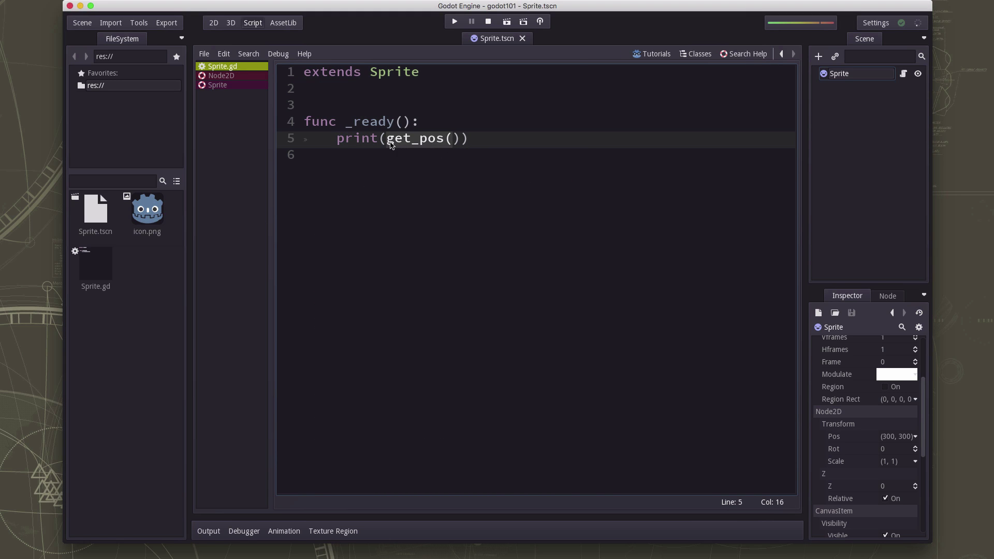
left_click(412, 142)
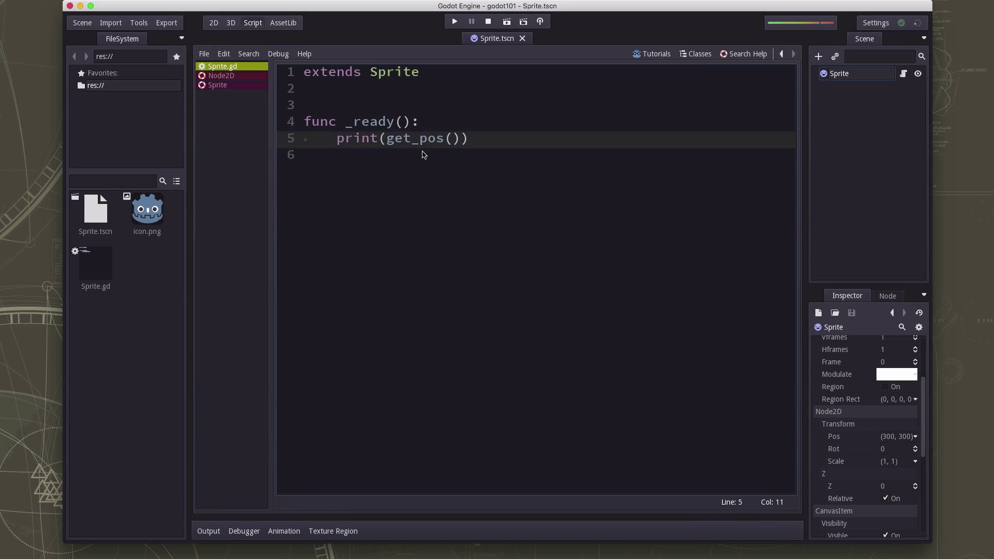
Declare var vel = Vector2(1, 1) below the extends line and save
left_click(443, 83)
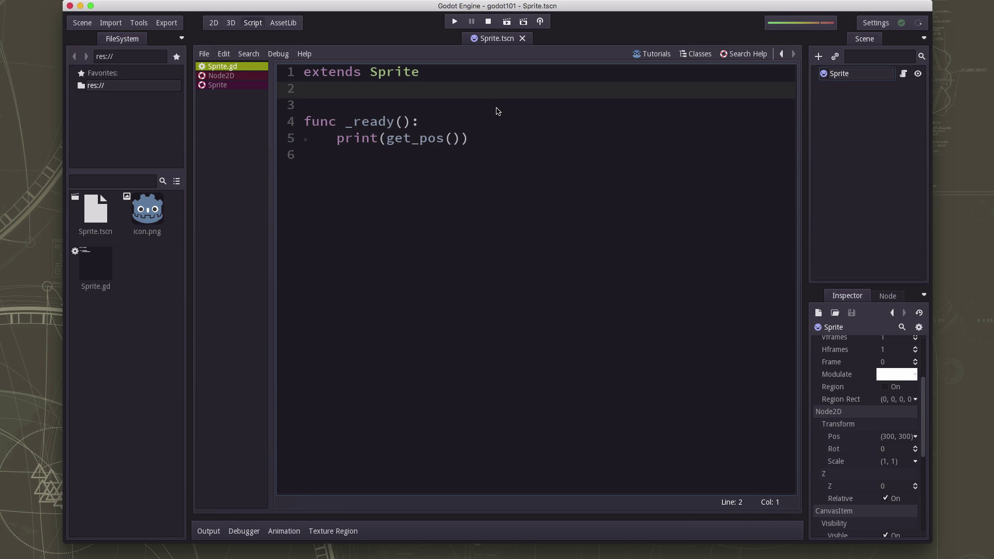
key("Return")
type("var ")
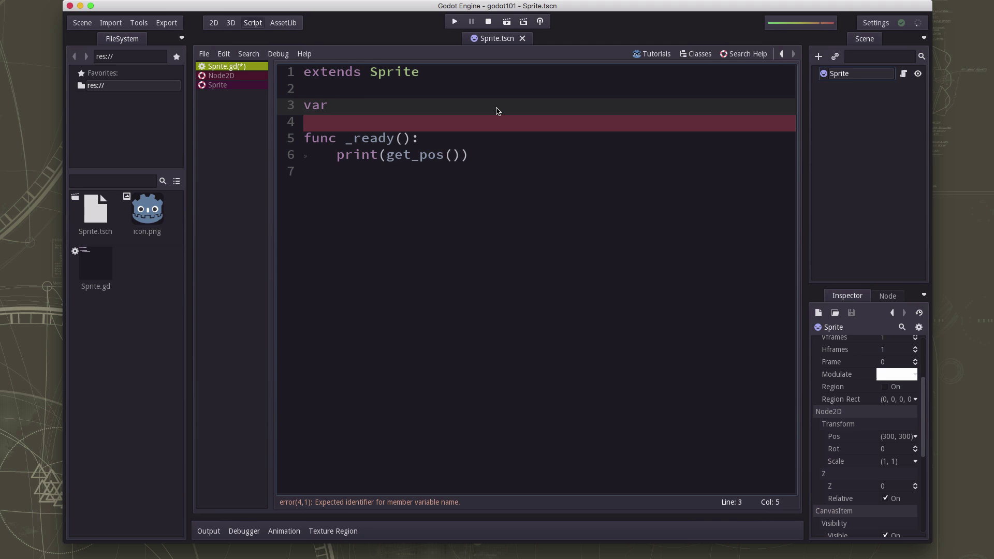
type("vel")
type(" = Vectro")
key("BackSpace")
key("BackSpace")
type("or2(")
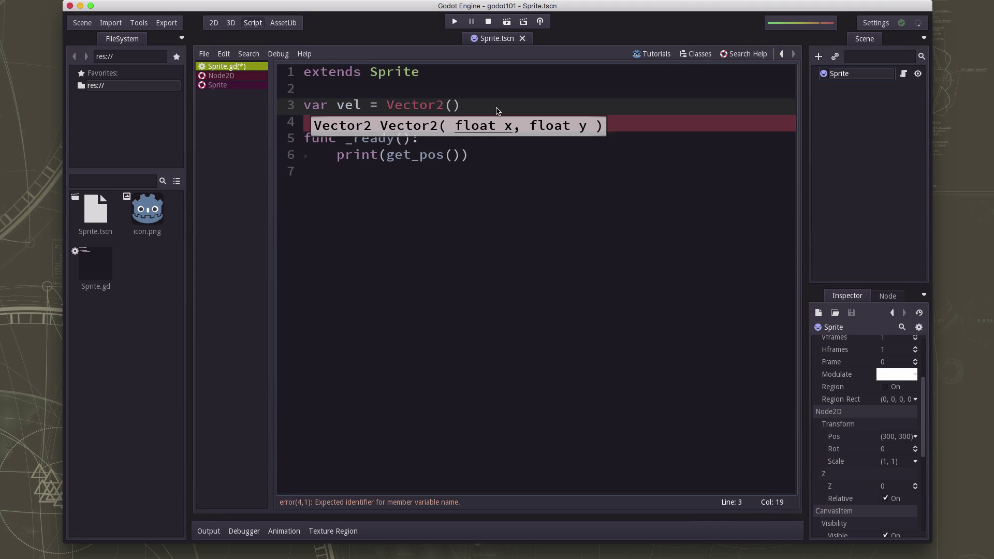
type("1, 1")
key("ctrl+s")
Add set_process(true) to _ready and begin func _process(delta)
left_click(483, 181)
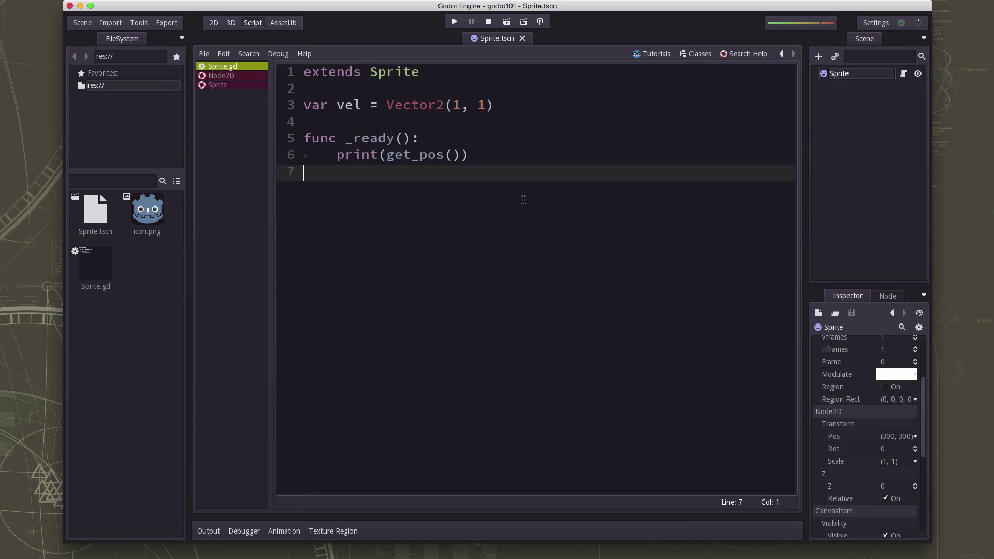
type("se")
type("t")
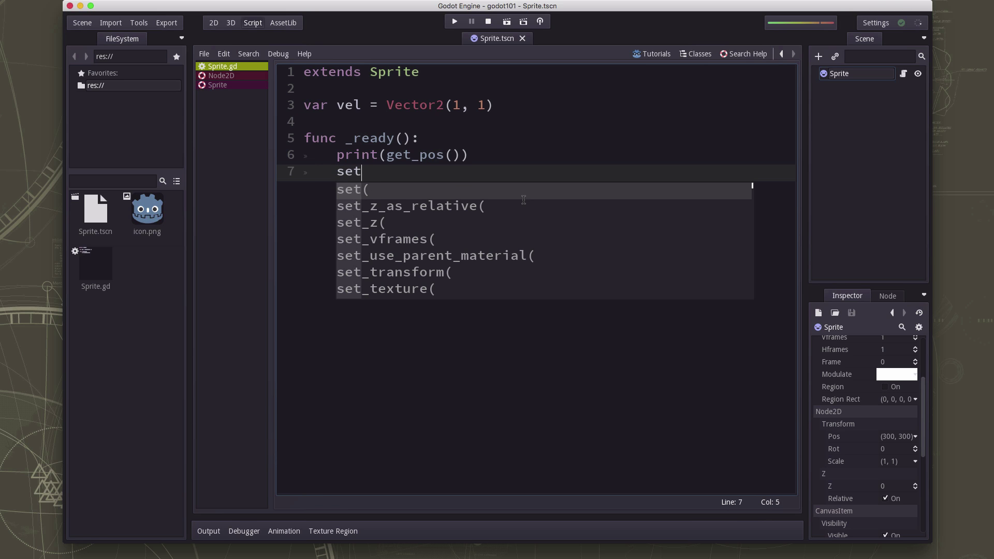
type("_process(t")
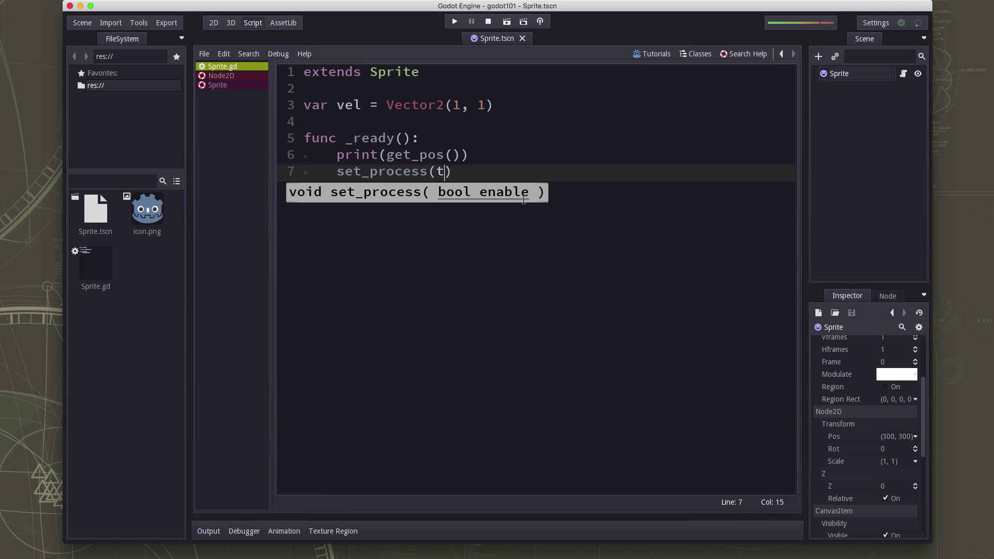
type("rue")
key("End")
key("Return")
key("Return")
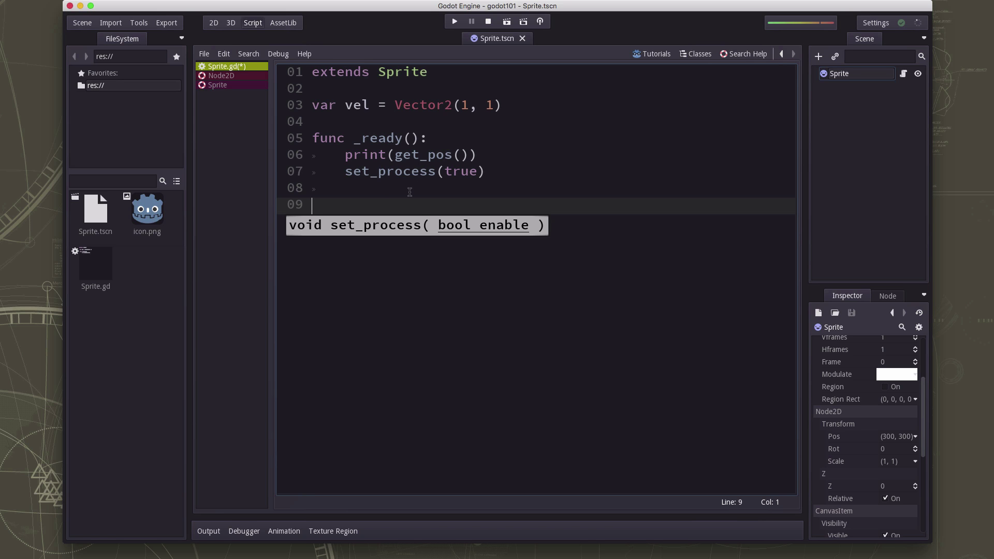
type("func _")
type("pr")
key("Return")
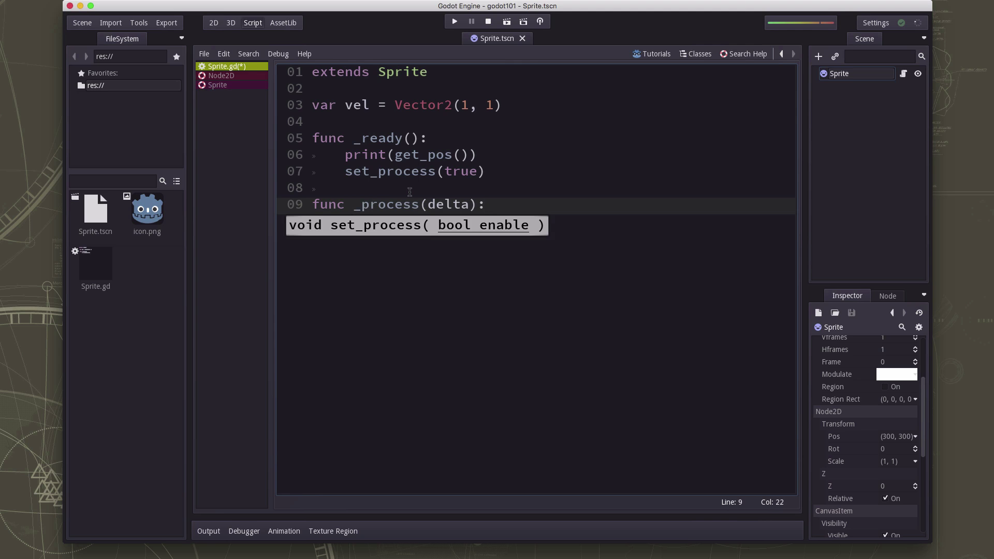
key("Return")
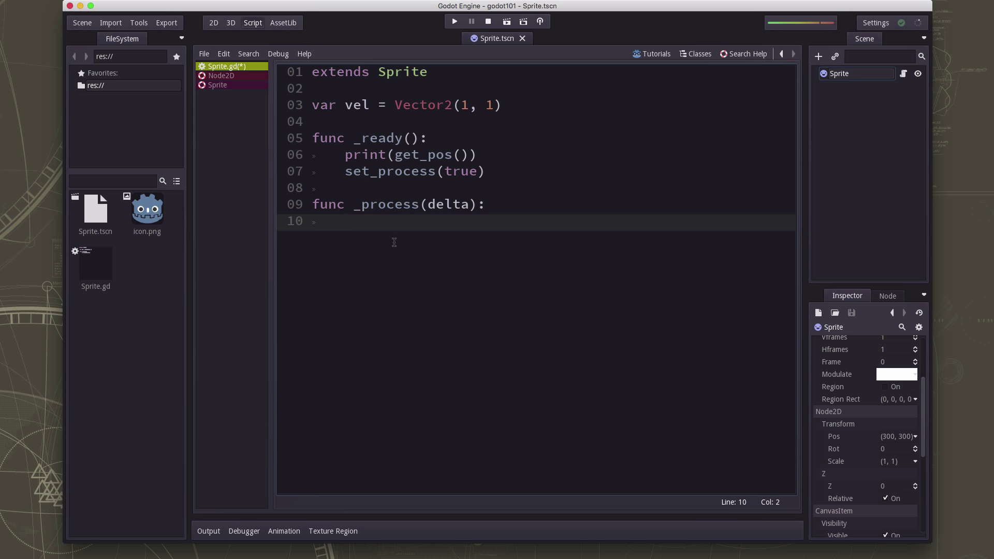
type("set_")
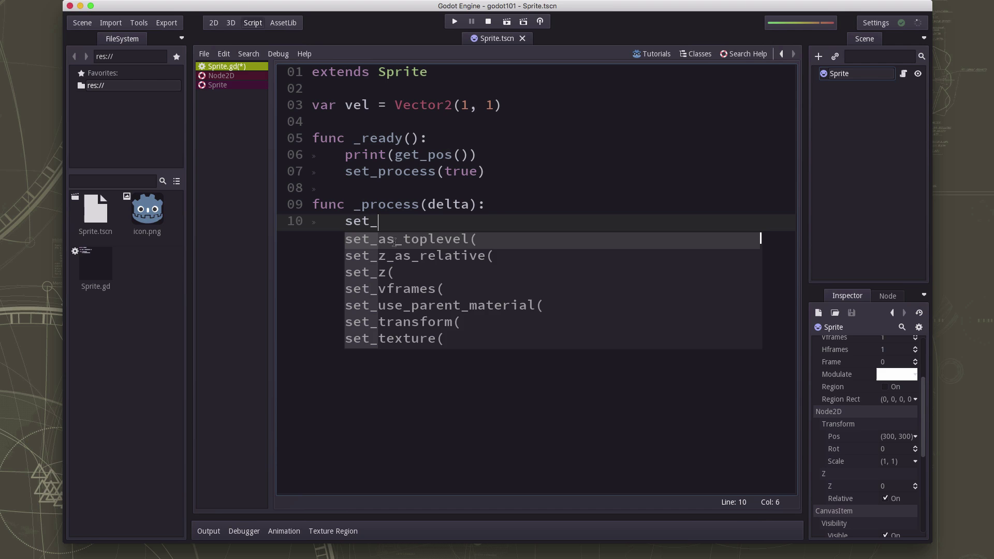
type("pos(")
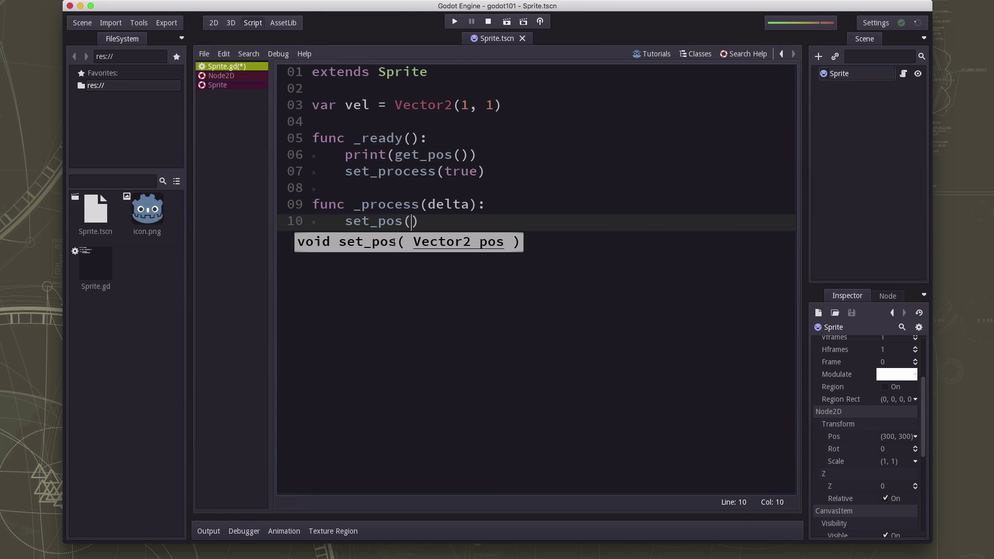
type("get_pos()")
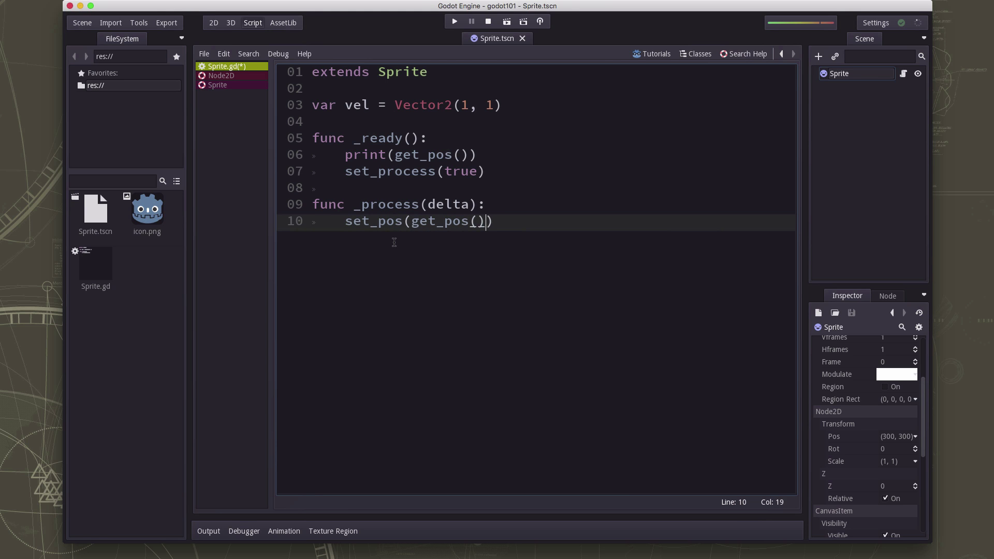
type(" + vel")
Run the scene, close the godot101 game window, and collapse the Output panel
left_click(507, 22)
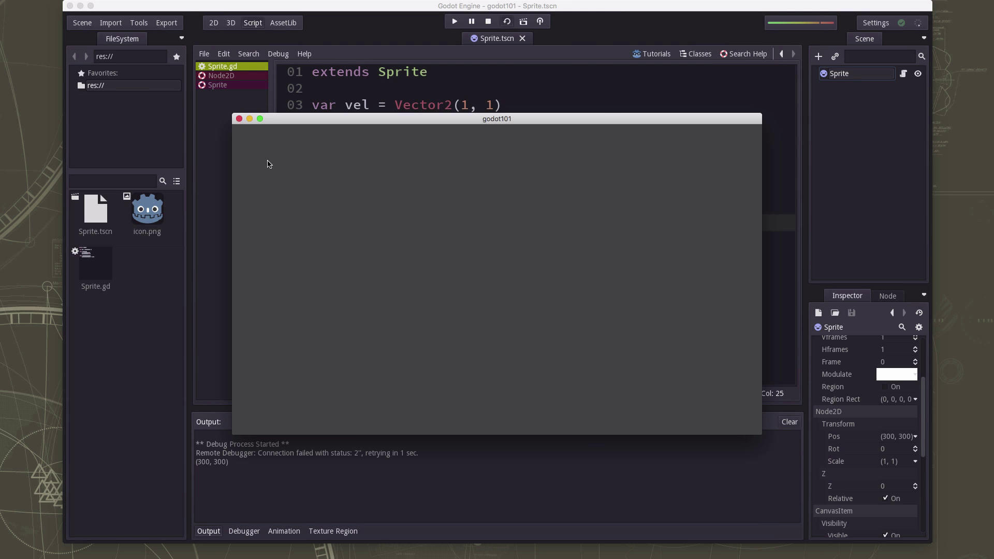
left_click(239, 120)
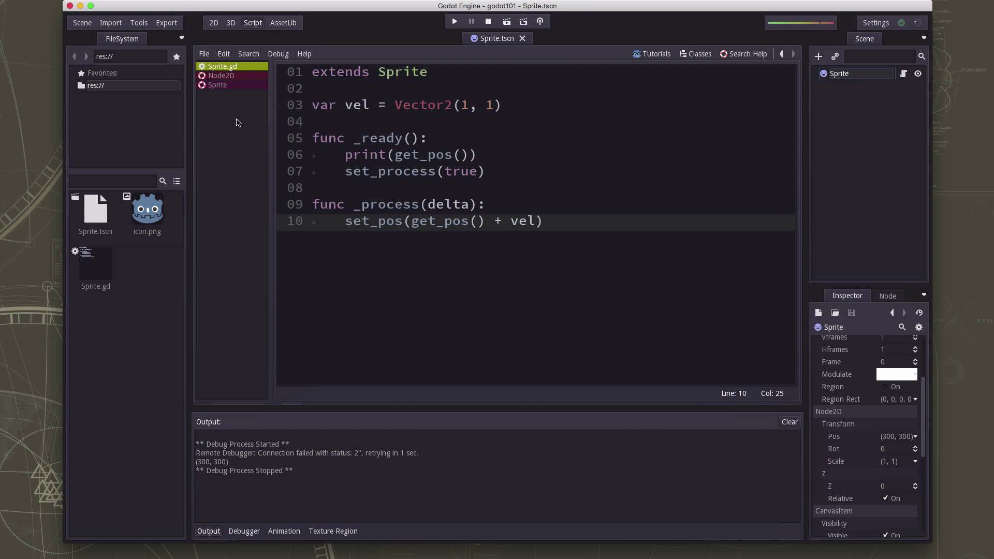
left_click(208, 532)
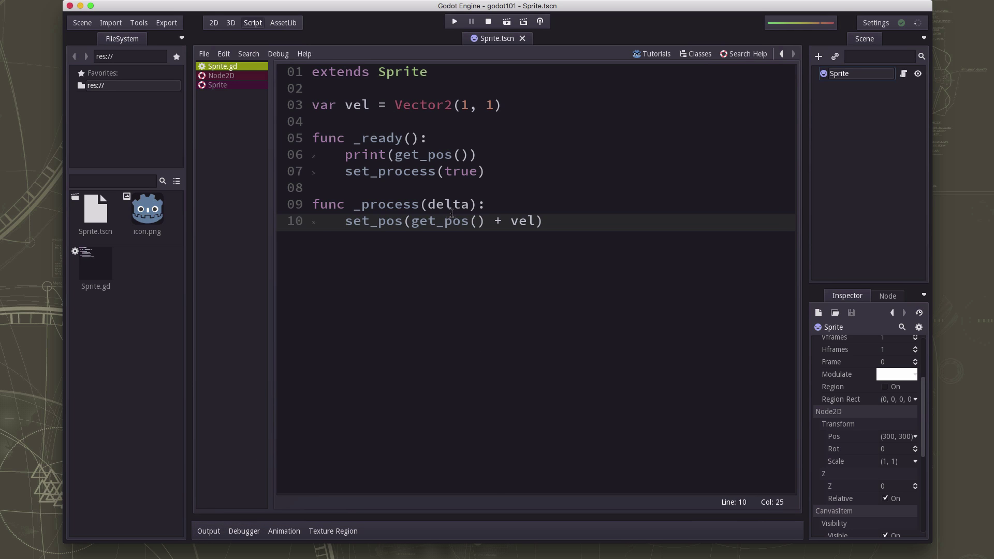
left_click_drag(429, 204, 470, 204)
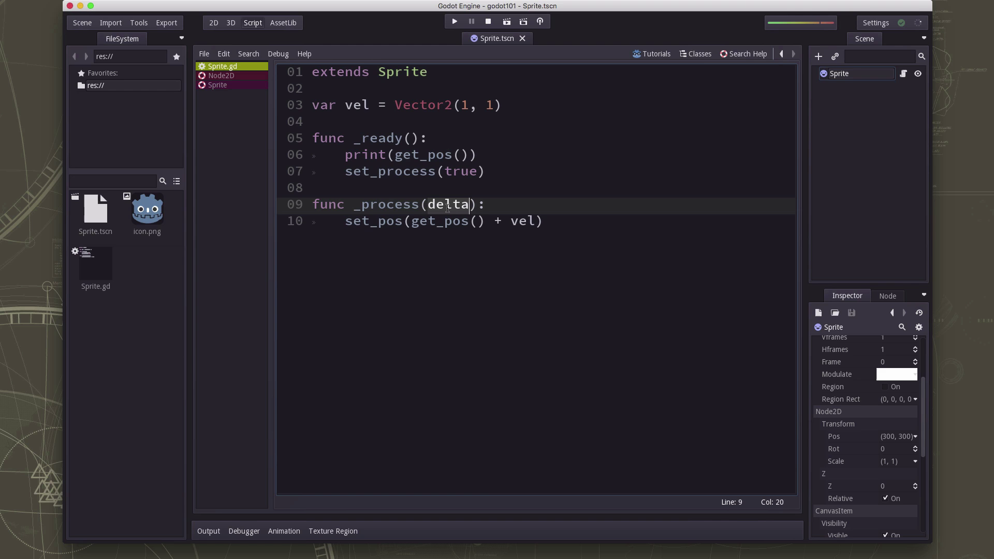
left_click(472, 203)
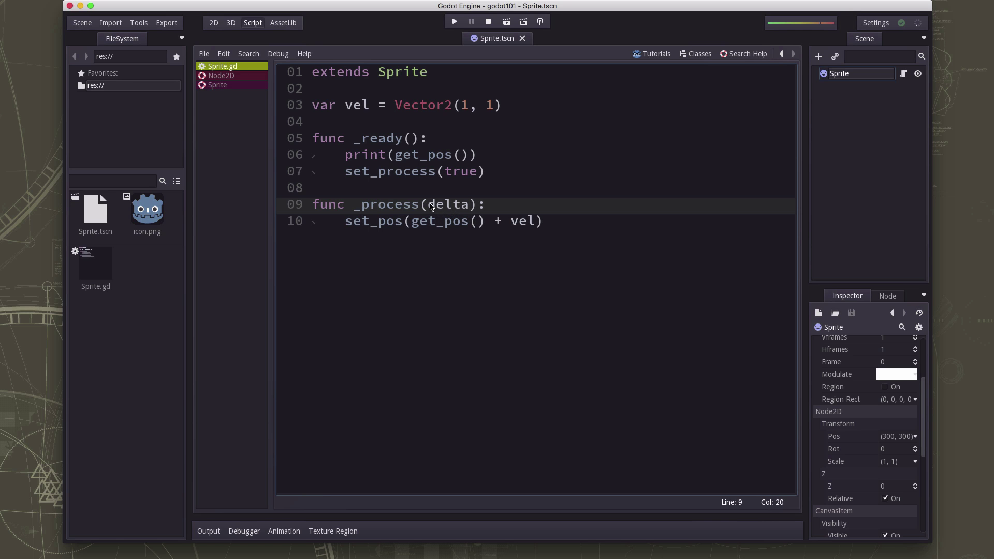
left_click(426, 206)
left_click_drag(427, 205, 468, 205)
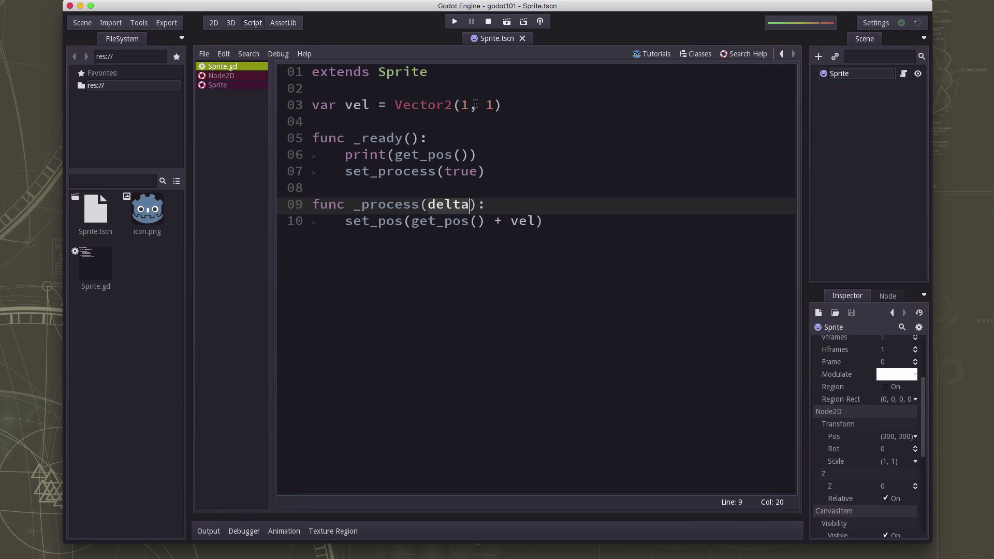
left_click(463, 105)
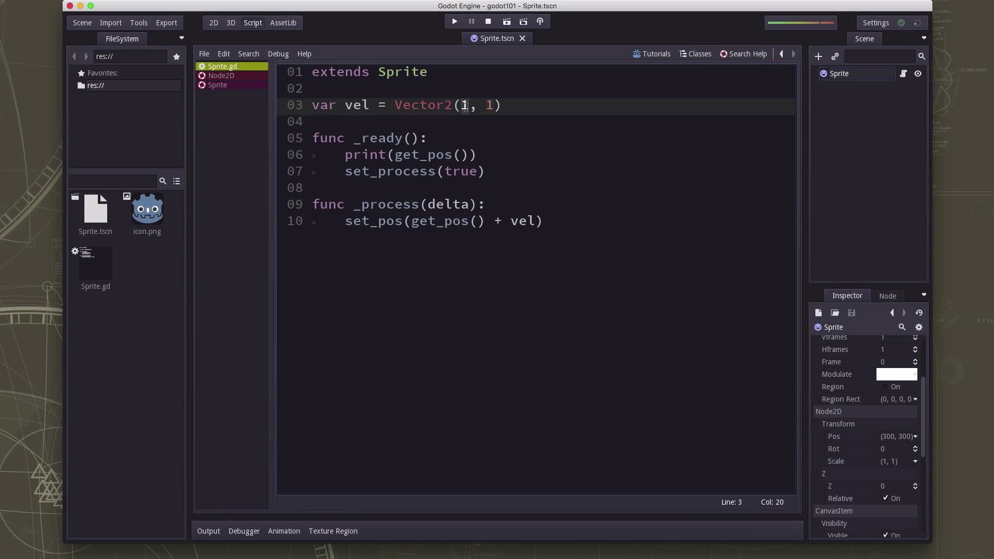
left_click_drag(461, 105, 473, 107)
left_click(460, 106)
type("00")
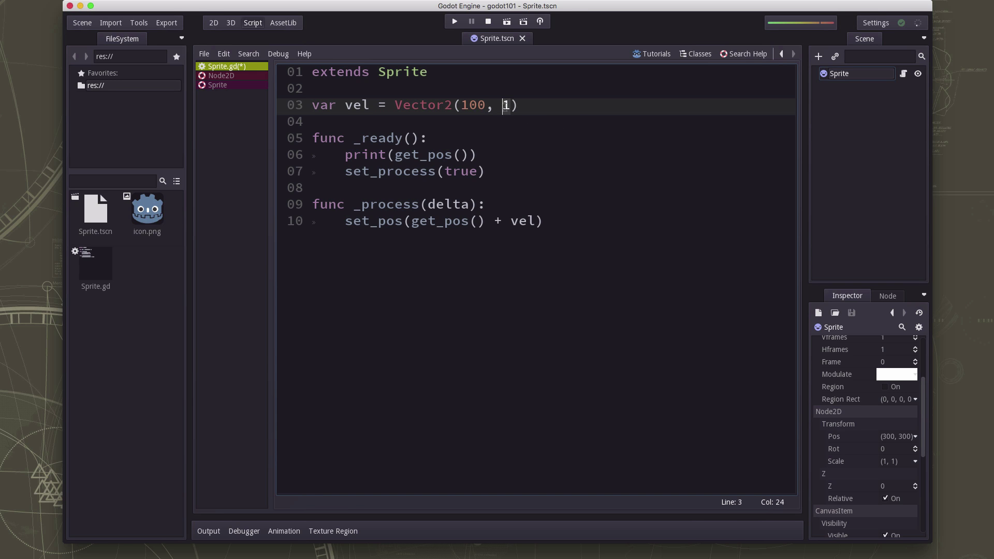
type("50")
Finish line 10 so the position update reads get_pos() + vel * delta
left_click(534, 223)
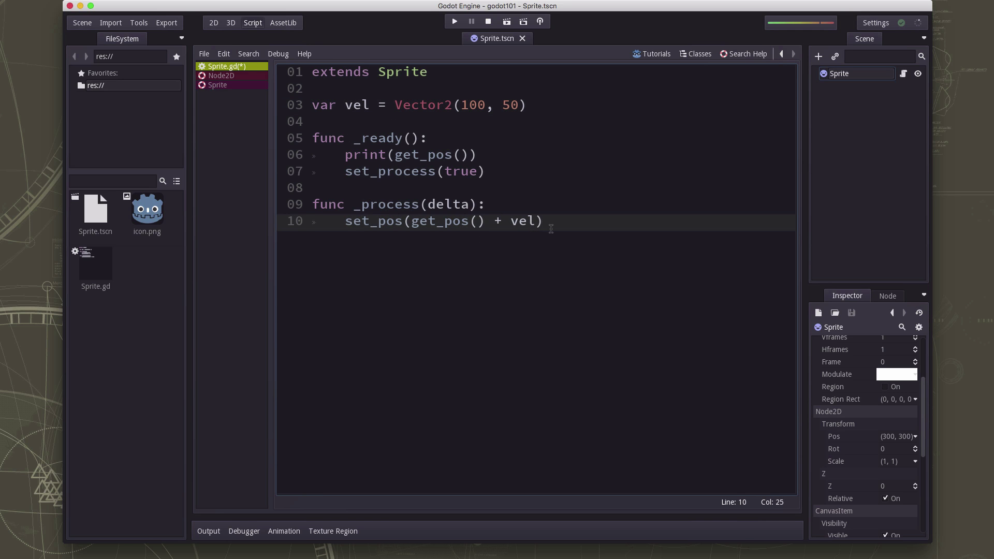
type("* det")
key("BackSpace")
type("lta")
Run the scene to watch the icon drift down-right, then close it and hide Output
left_click(508, 22)
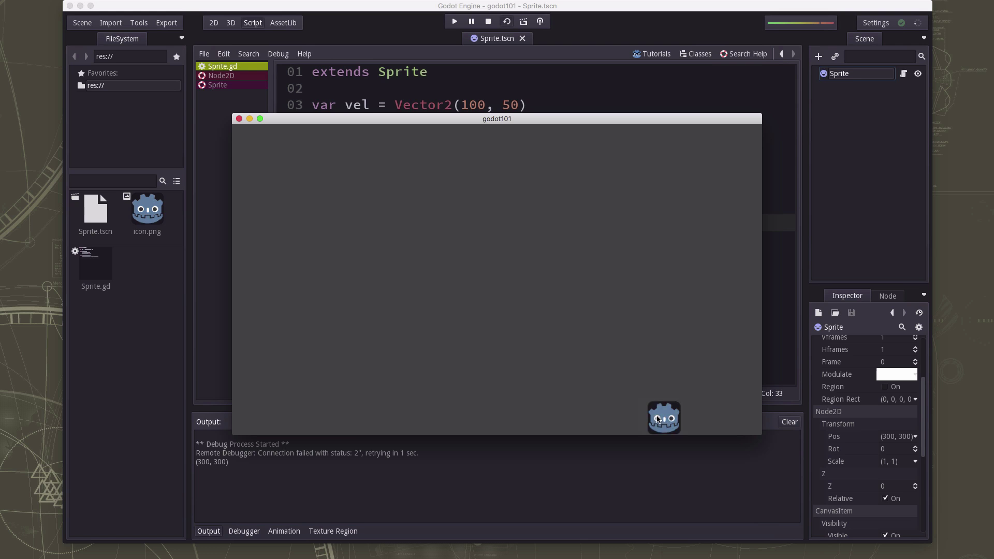
left_click(240, 119)
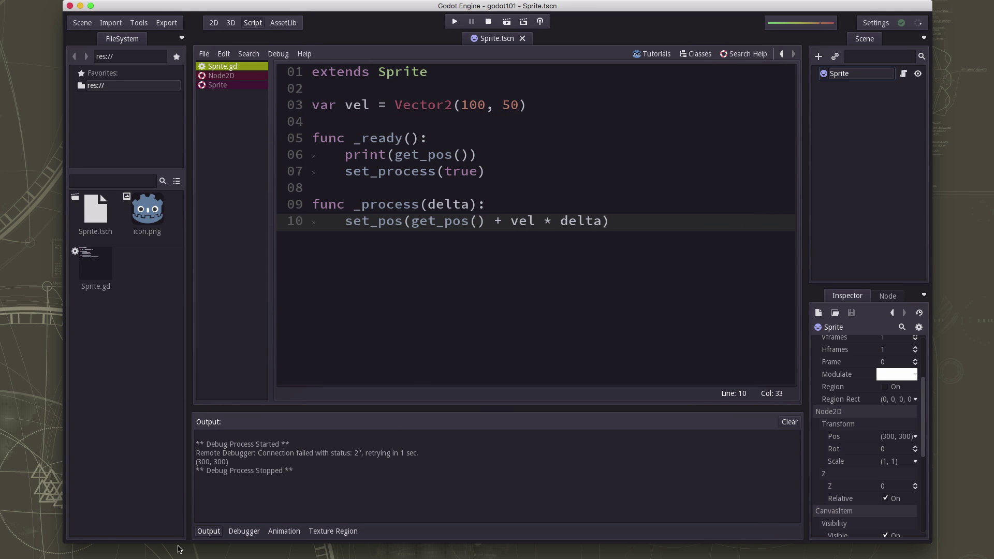
left_click(208, 531)
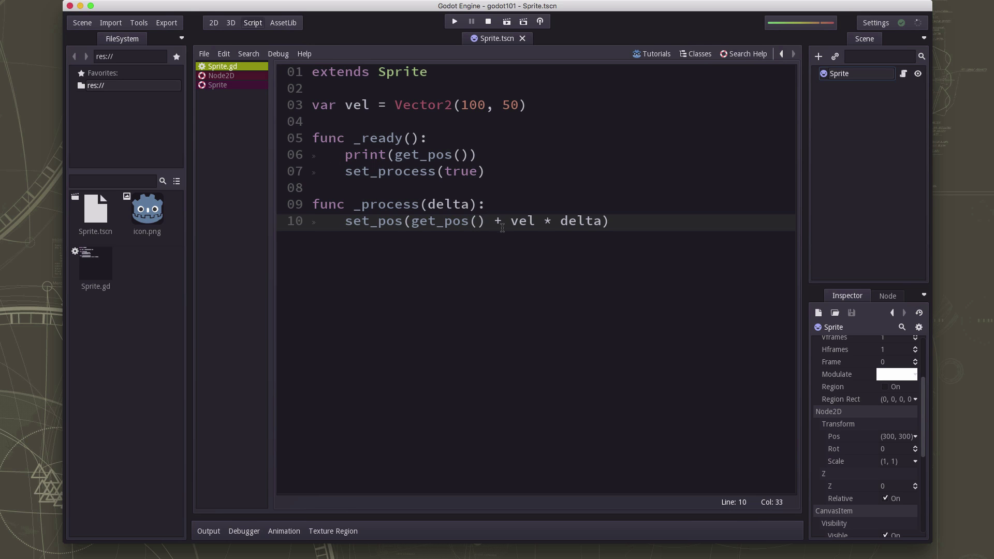
left_click(531, 204)
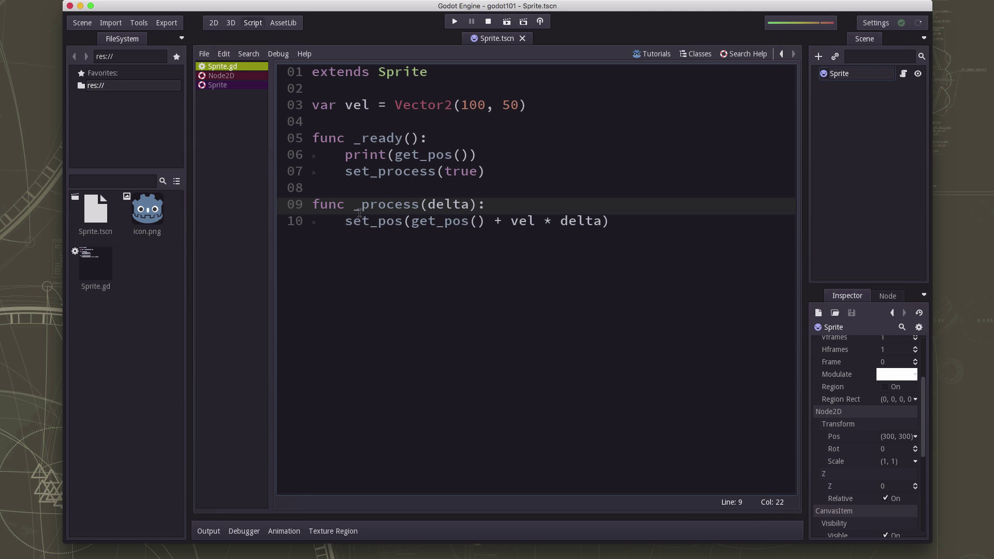
scroll(871, 405, "down", 4)
scroll(871, 405, "down", 4)
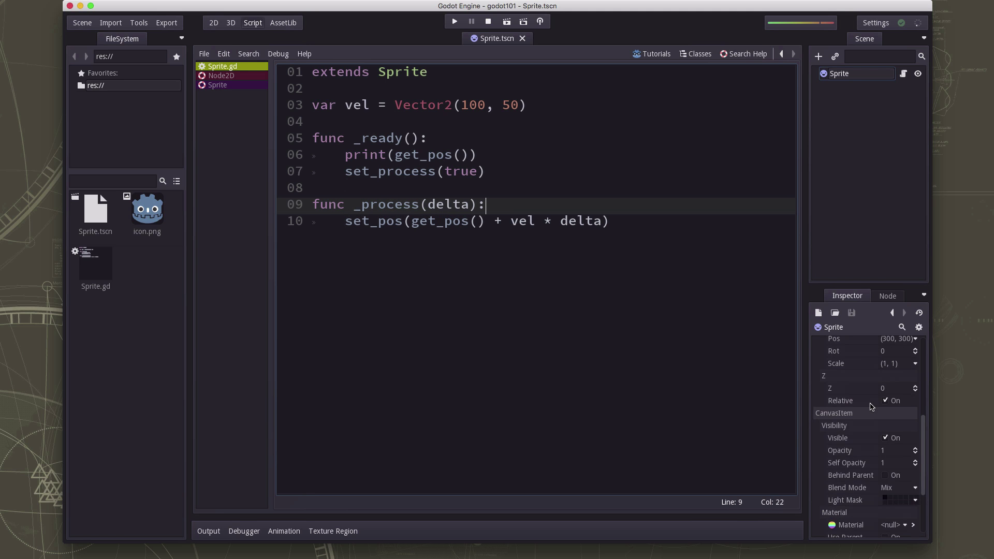
scroll(870, 405, "up", 4)
scroll(871, 406, "up", 4)
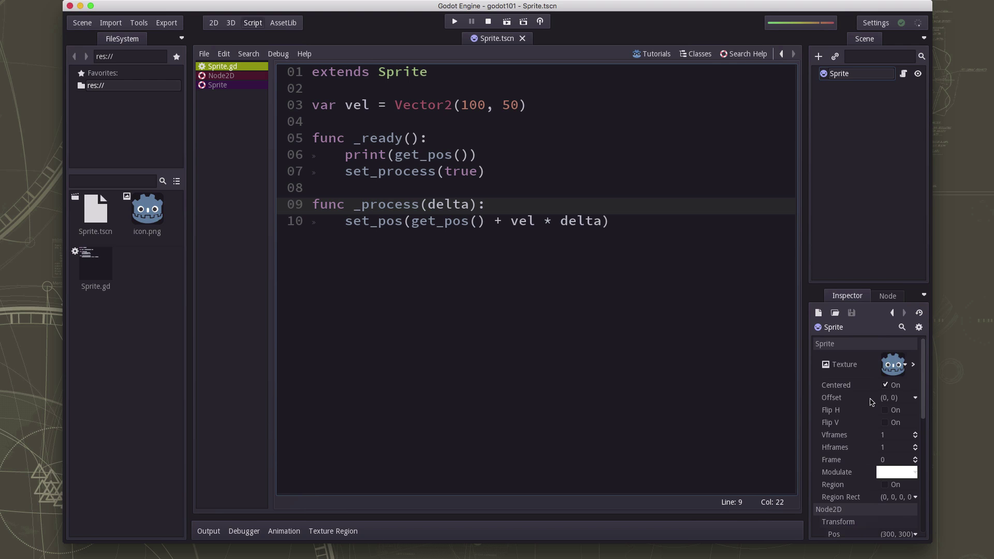
scroll(871, 402, "down", 3)
scroll(871, 402, "down", 2)
scroll(871, 401, "up", 2)
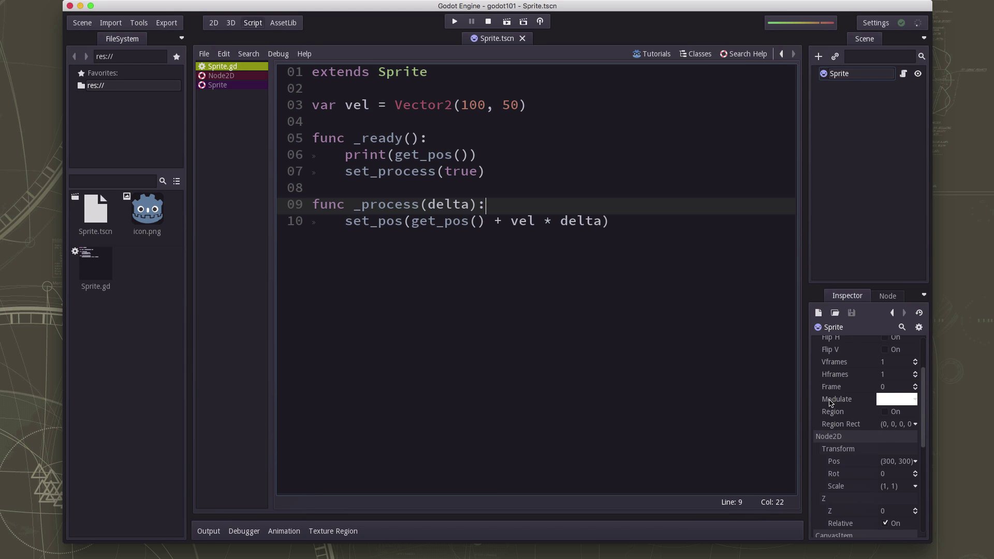
scroll(884, 388, "up", 3)
scroll(885, 388, "down", 3)
scroll(884, 388, "down", 2)
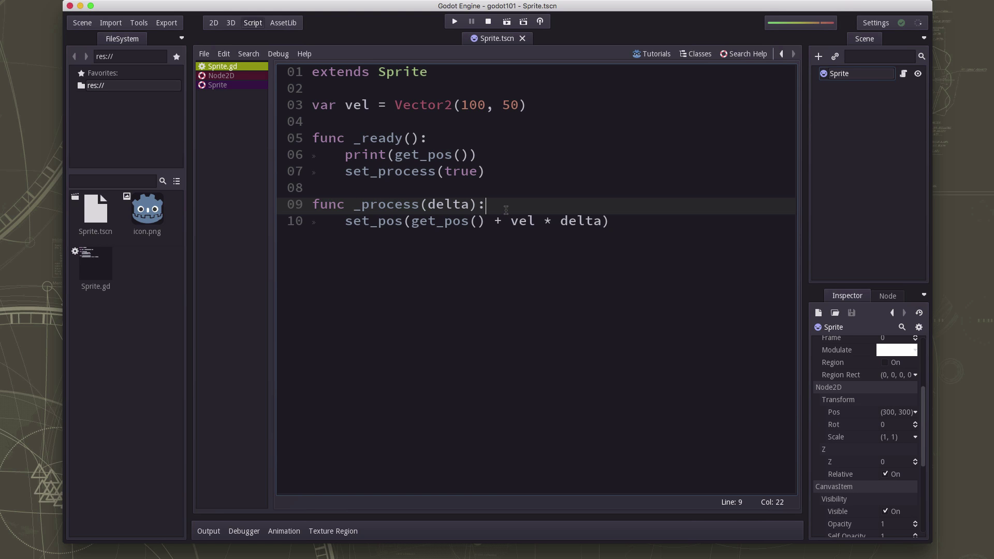
Add set_rot(get_rot() + PI * delta) on a new first line of _process
key("Return")
type("set")
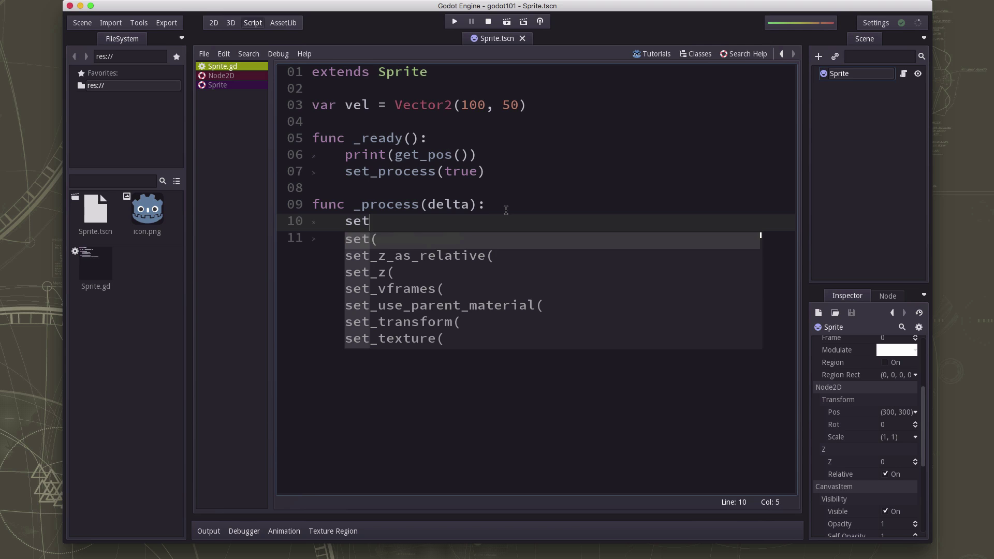
type("_rot(")
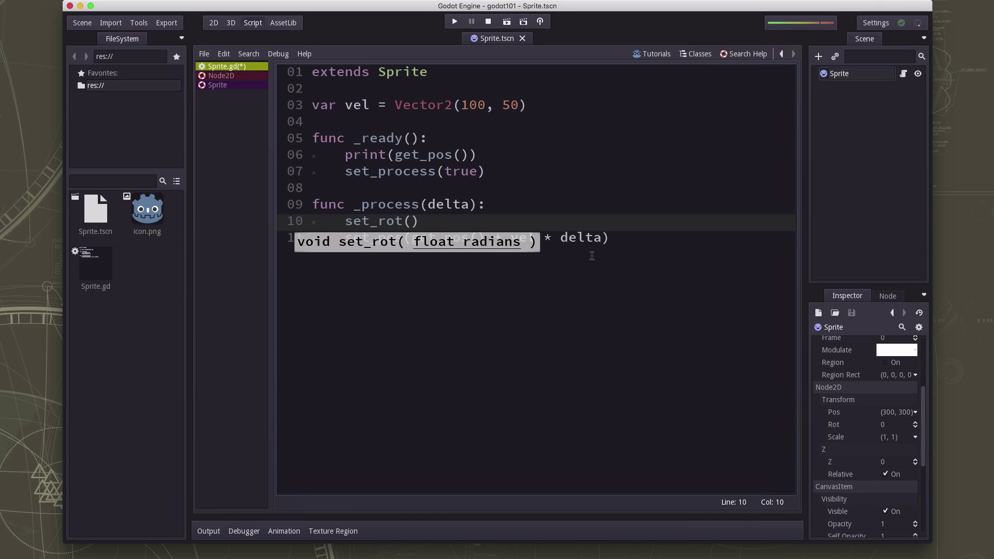
type("get_rot()")
key("Right")
type("+ ")
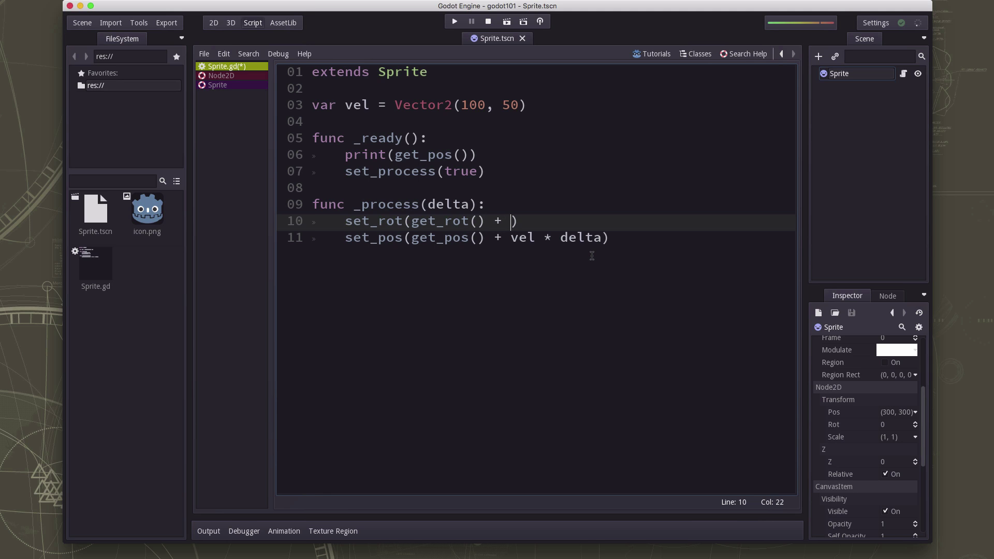
type("PI")
type(" * de")
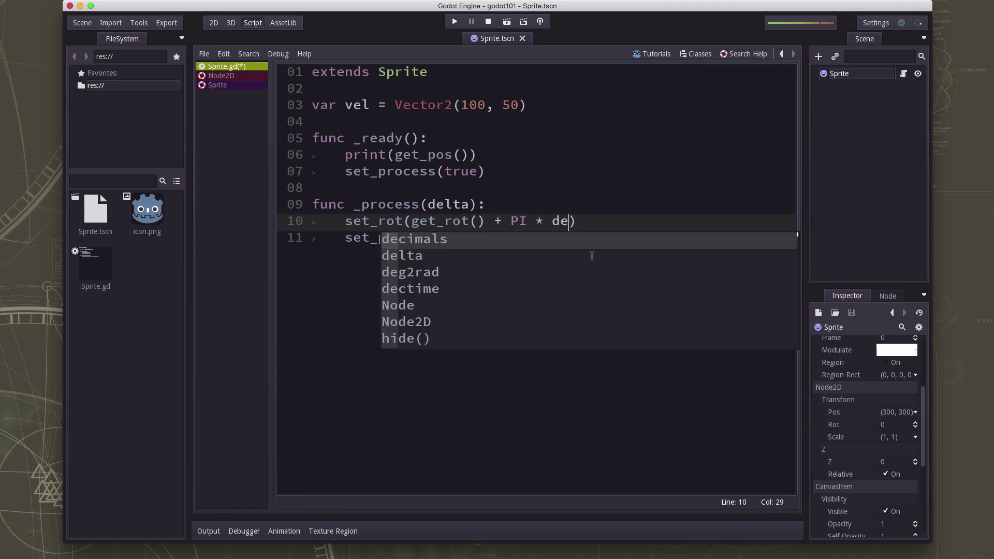
type("lta")
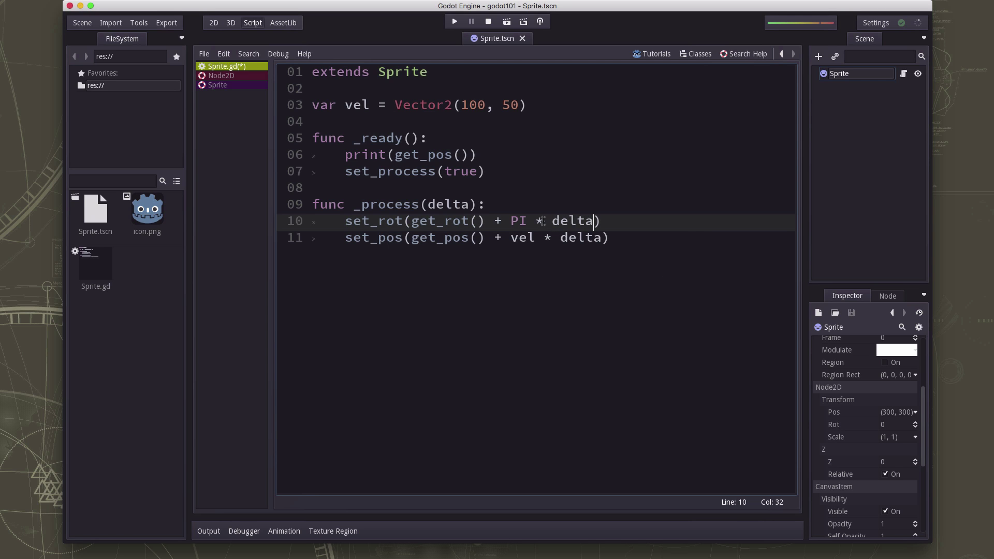
left_click_drag(511, 221, 526, 220)
Run the scene to see the spinning sprite, then close it and hide Output
left_click(455, 22)
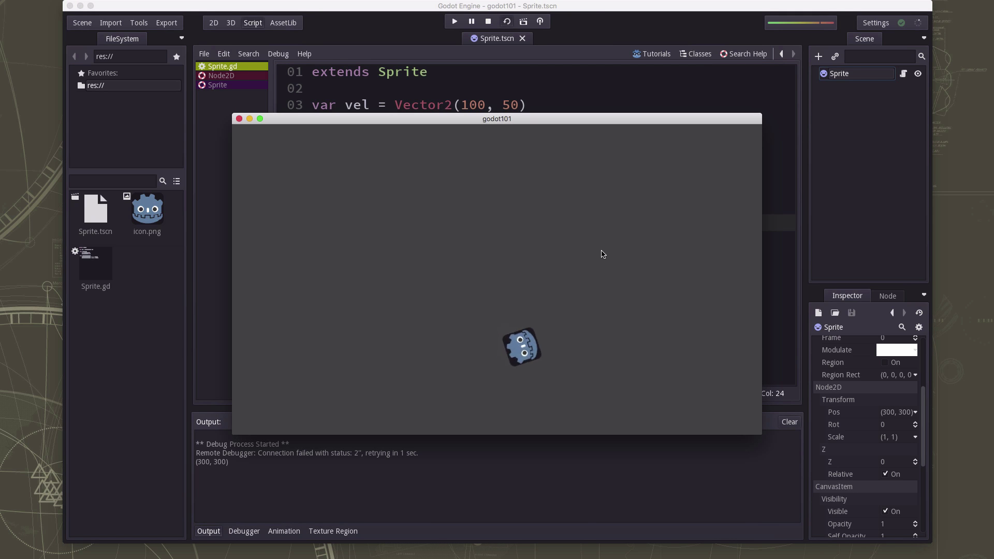
left_click(239, 119)
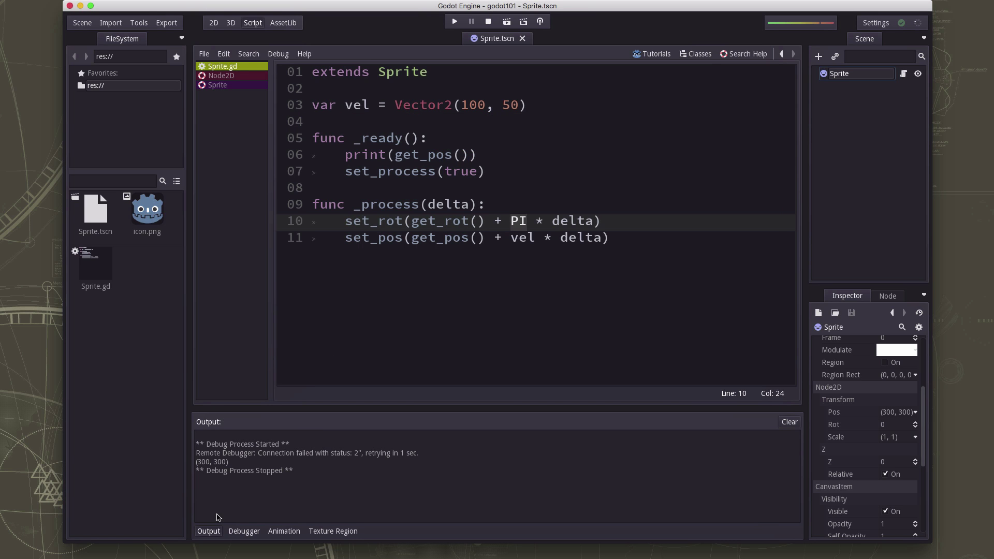
left_click(208, 532)
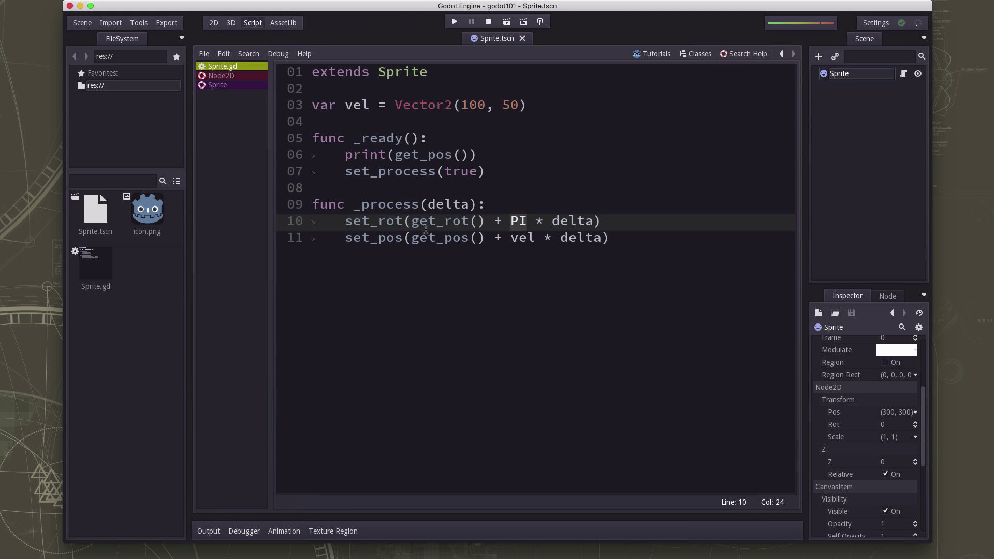